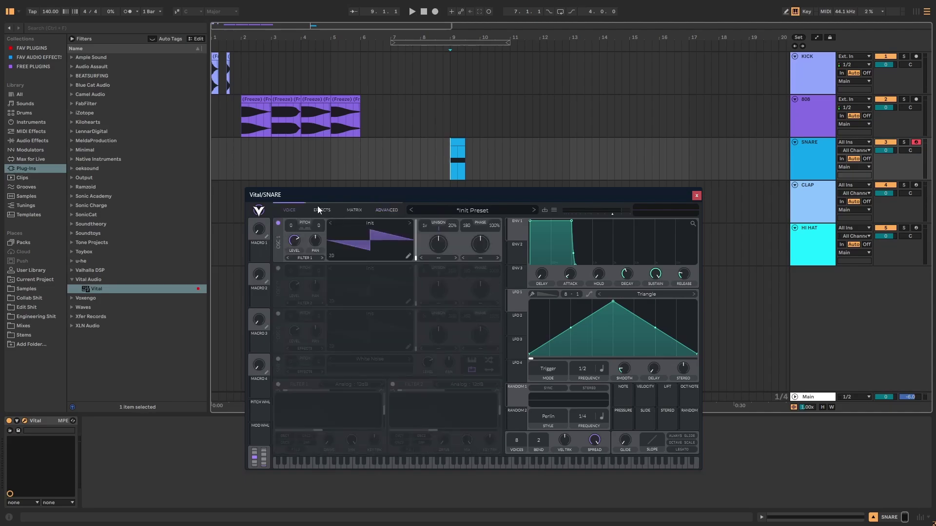
Set oscillator 1's phase randomization to 0% and switch LFOs 1, 2 and 3 to Envelope mode.
drag(496, 227, 480, 244)
click(548, 369)
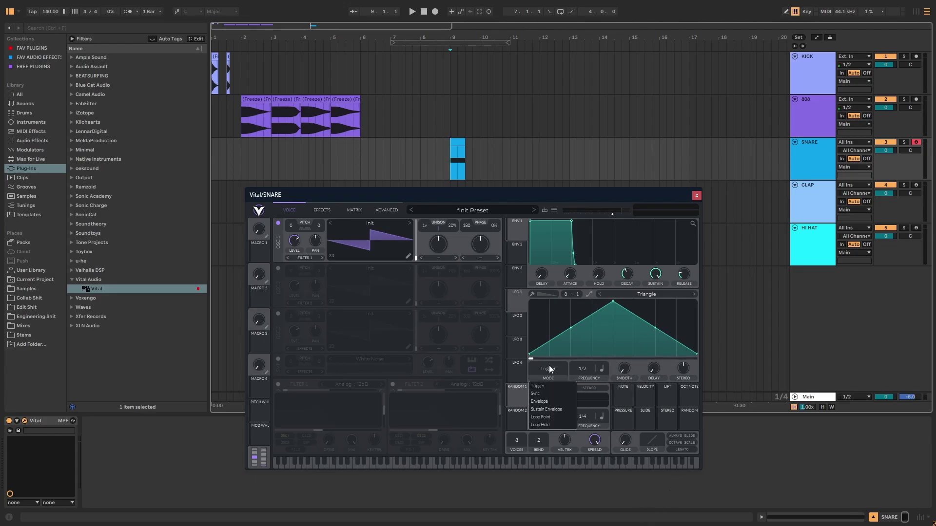
click(545, 402)
click(548, 369)
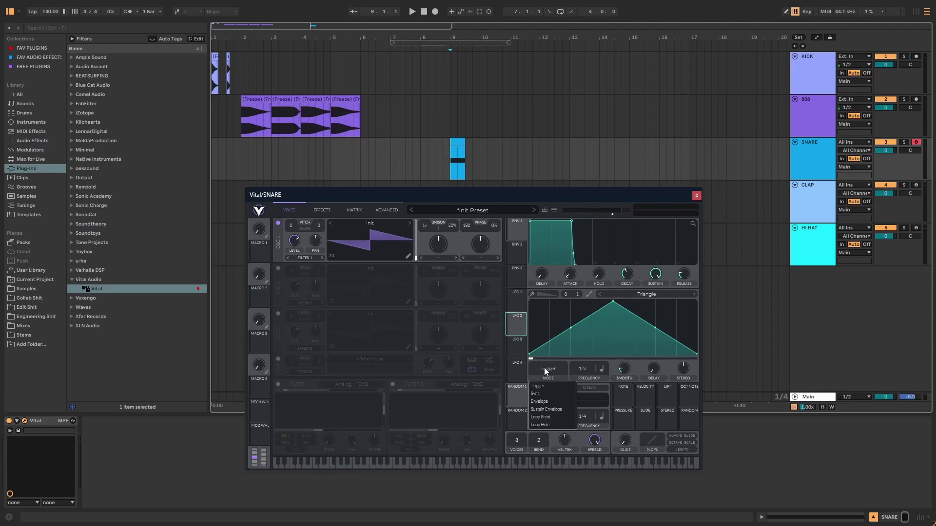
click(539, 400)
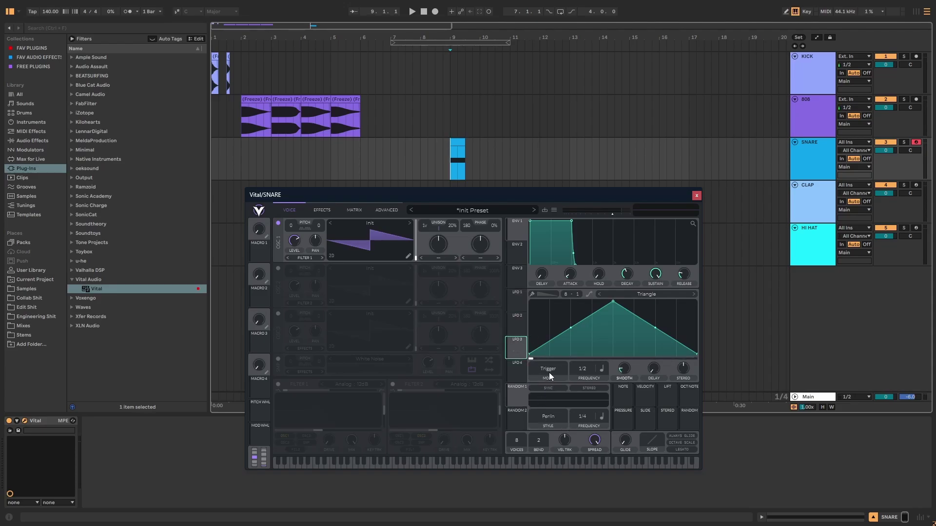
click(549, 371)
click(540, 403)
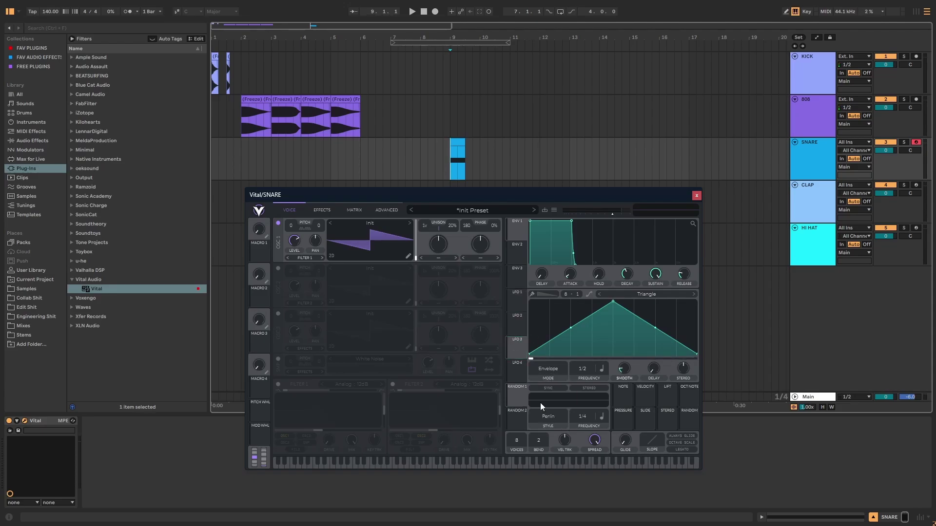
Load the Basic Shapes wavetable in oscillator 1 and reshape LFO 1 into a short decay from full level to zero.
click(369, 226)
click(548, 233)
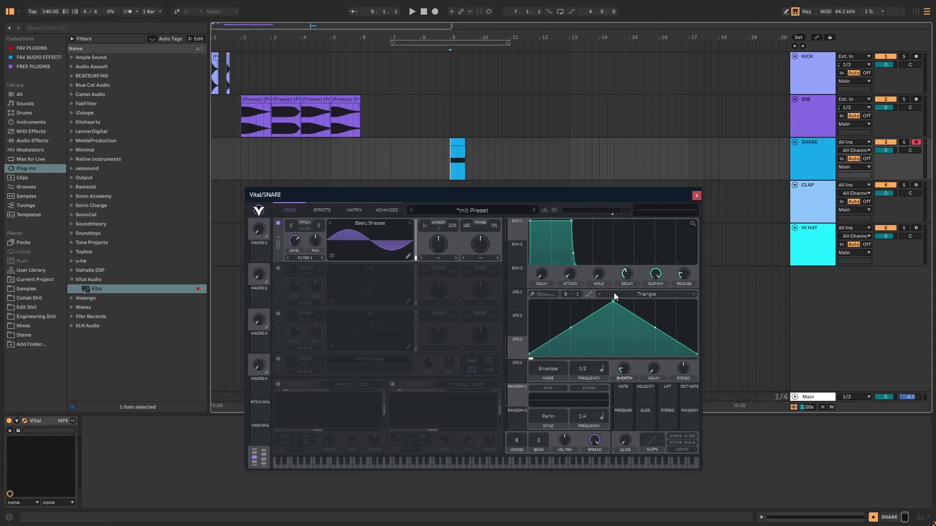
drag(614, 302, 549, 376)
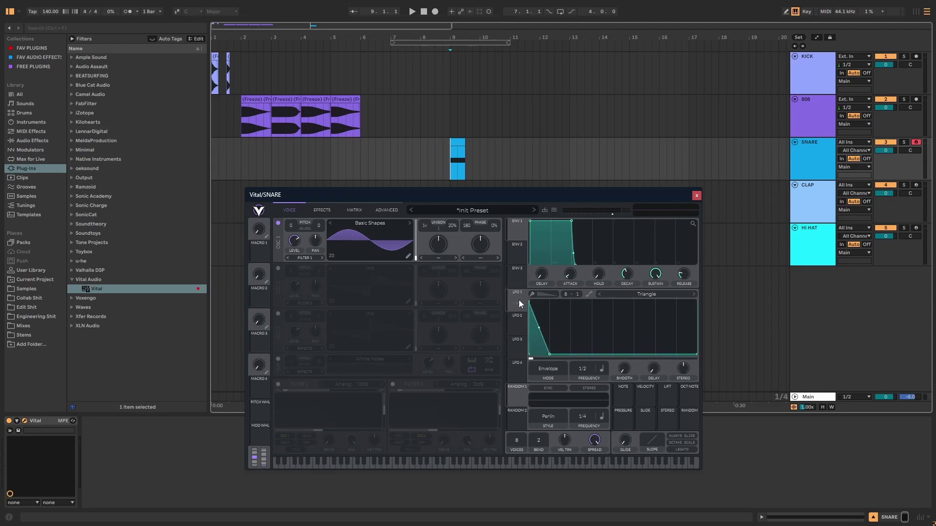
Assign LFO 1 to oscillator 1's pitch transpose, enter the modulation amount, and audition the snare clip.
drag(519, 299, 294, 224)
right_click(290, 224)
click(303, 245)
key(Return)
key(space)
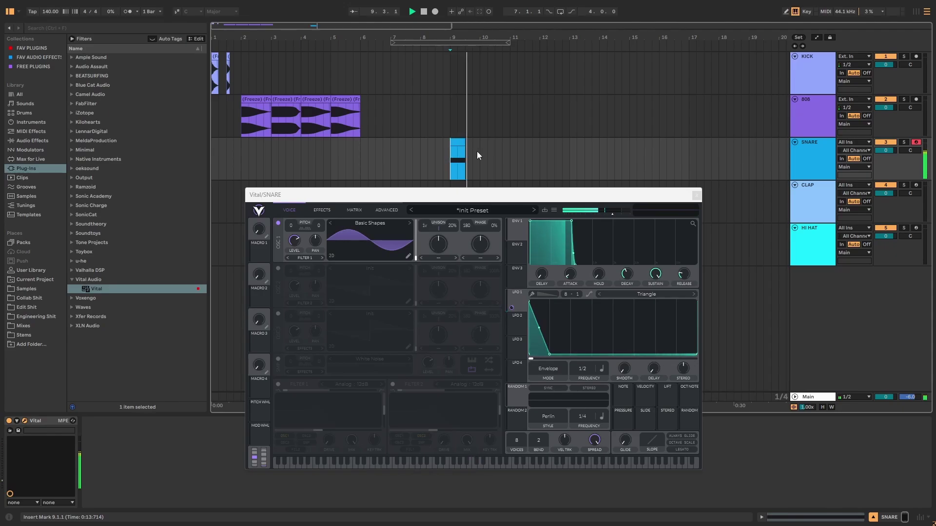
key(space)
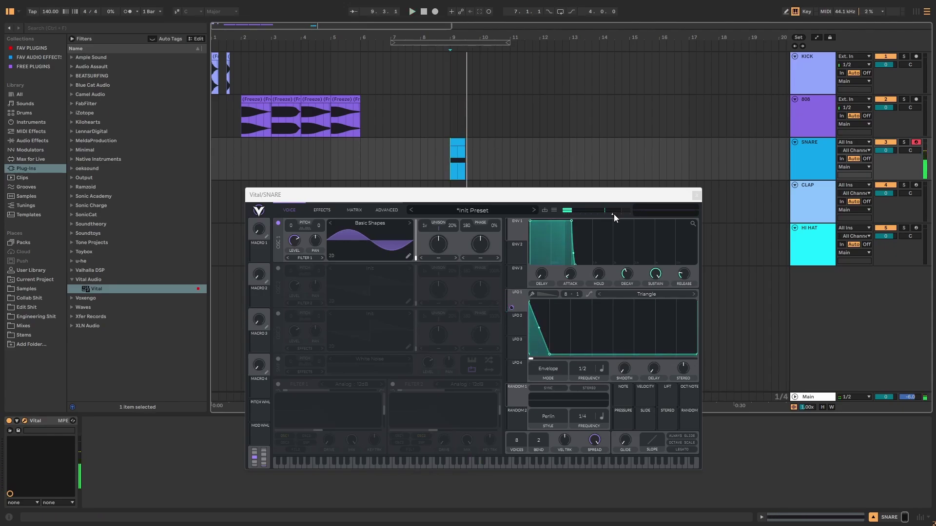
Lower envelope 1's sustain to zero, shorten its decay to about 0.63 seconds, and audition the snare clip.
drag(652, 279, 622, 373)
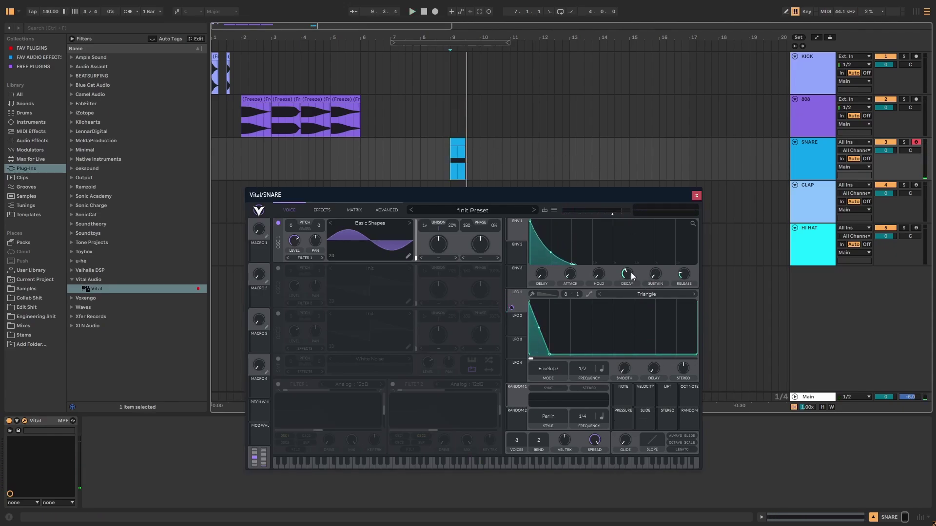
mouse_move(631, 275)
mouse_down()
mouse_move(630, 283)
mouse_move(628, 274)
mouse_up()
key(space)
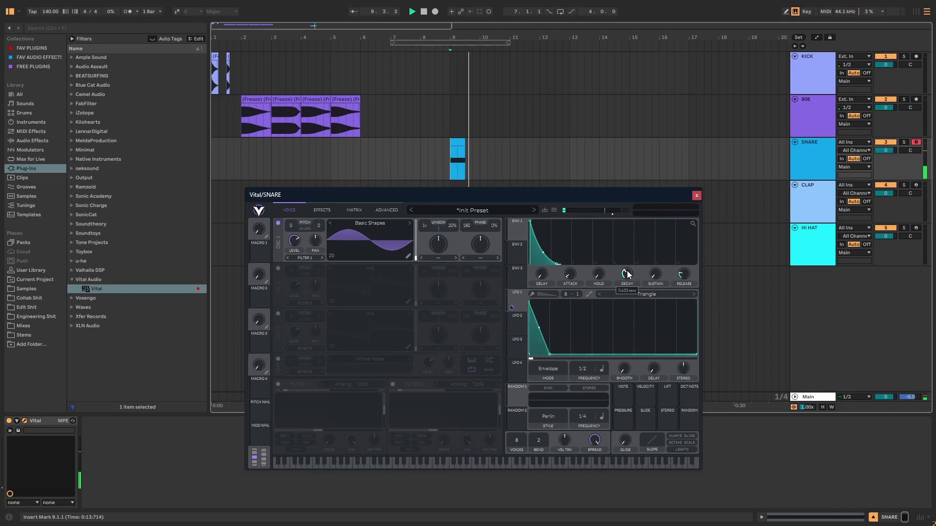
key(space)
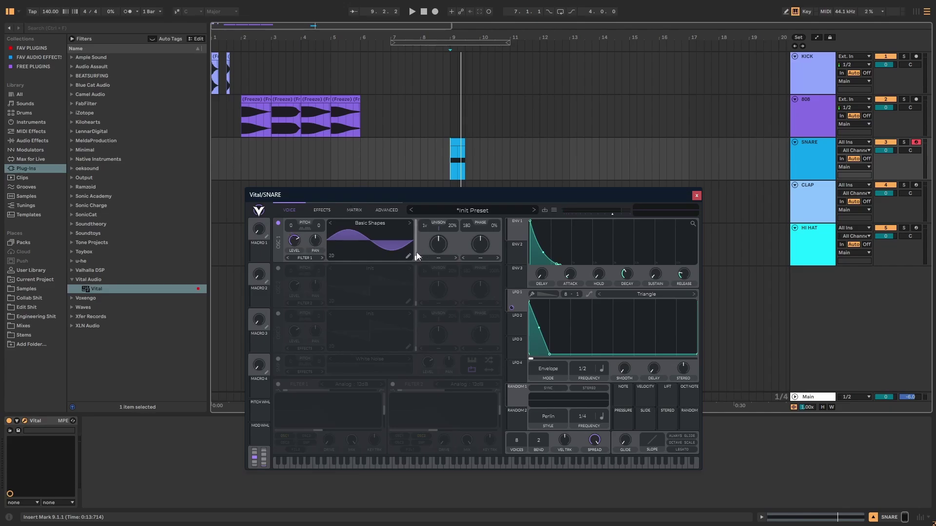
Enable the sampler with White Noise as its source and modulate its level with LFO 2.
click(278, 360)
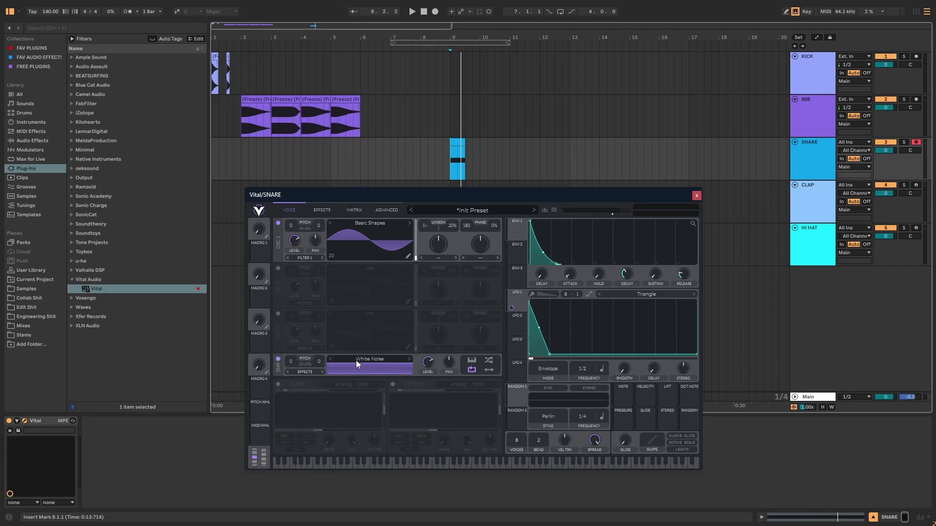
click(367, 360)
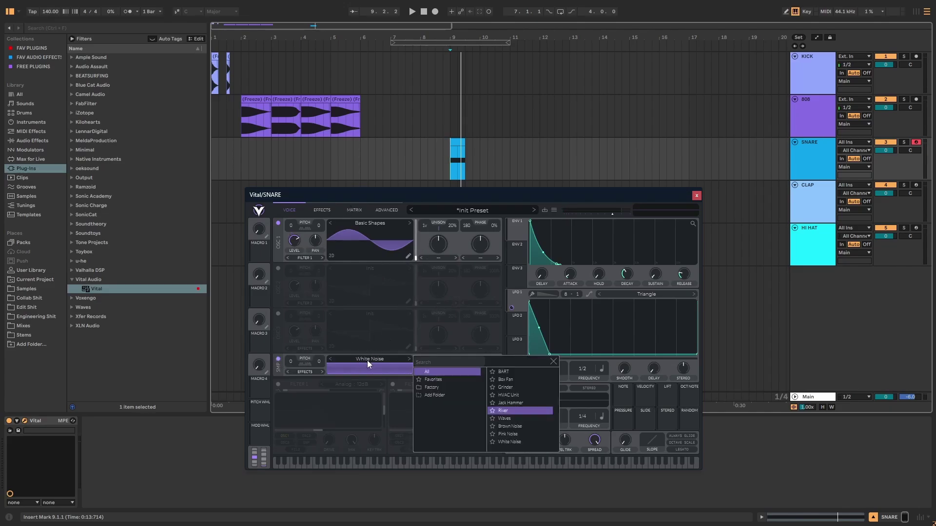
click(511, 323)
click(514, 324)
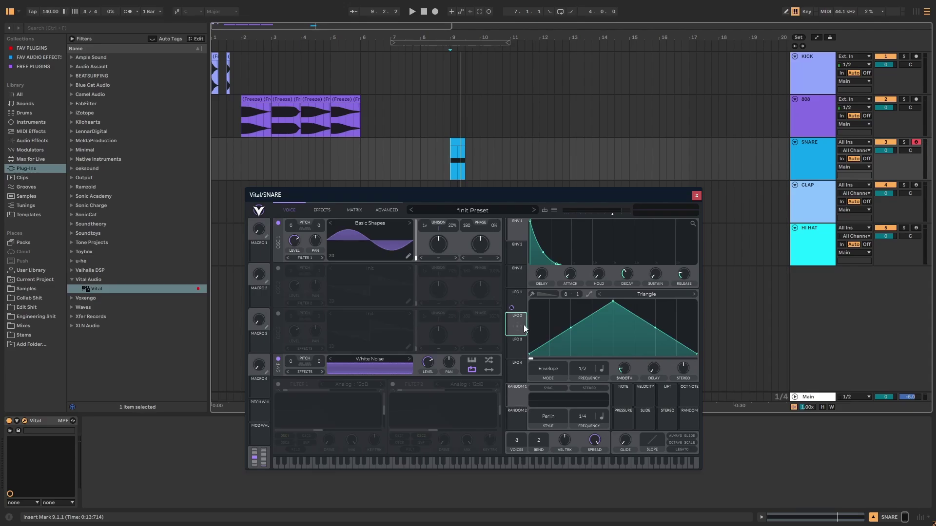
mouse_move(519, 324)
mouse_down()
mouse_move(416, 366)
mouse_move(428, 365)
mouse_up()
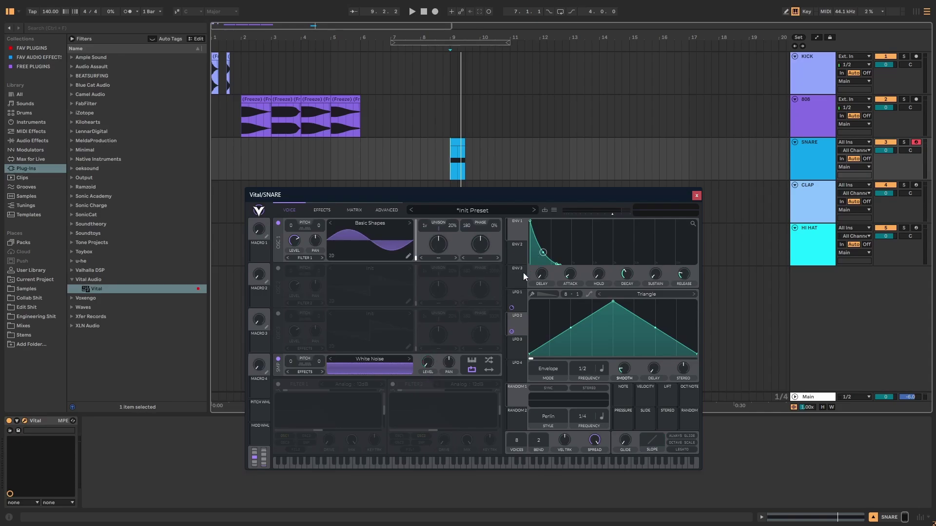
Modulate oscillator 1's level with LFO 3 and shape that LFO into a short decay from full level to zero.
click(519, 345)
mouse_move(519, 345)
mouse_down()
mouse_move(312, 239)
mouse_move(292, 240)
mouse_up()
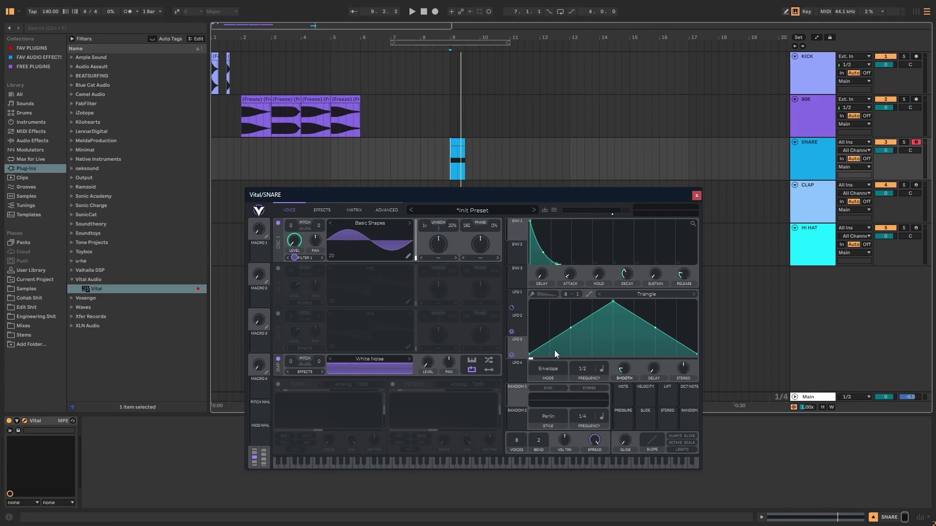
drag(613, 302, 445, 186)
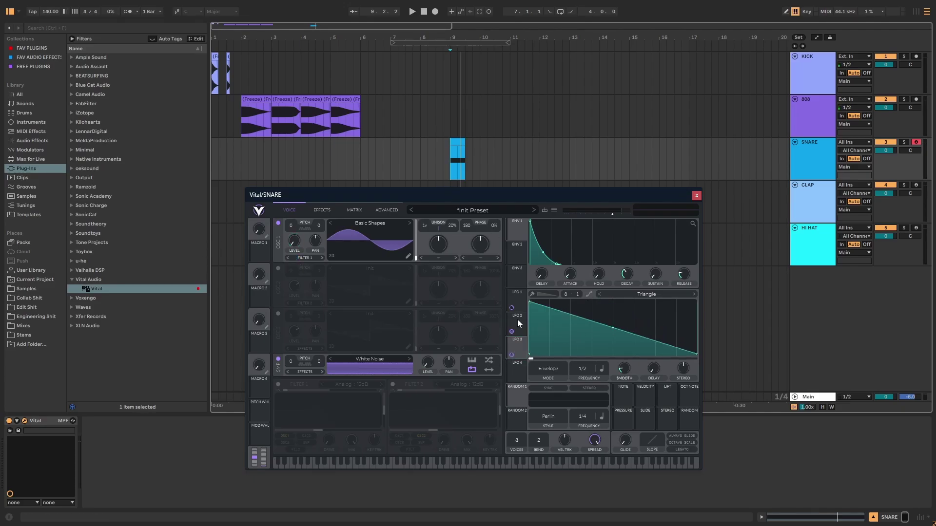
double_click(550, 352)
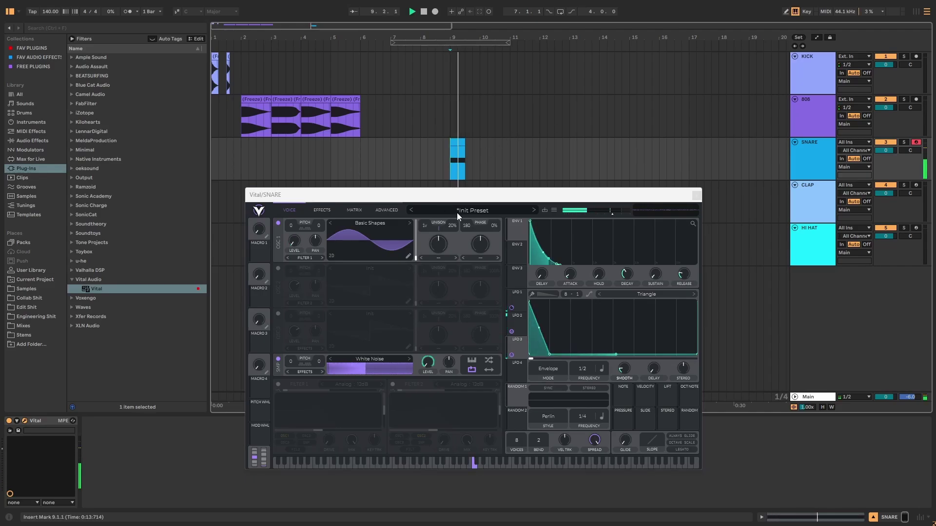
Reshape LFO 2 with a sharp initial drop to zero, followed by a second peak and a long decay.
click(516, 322)
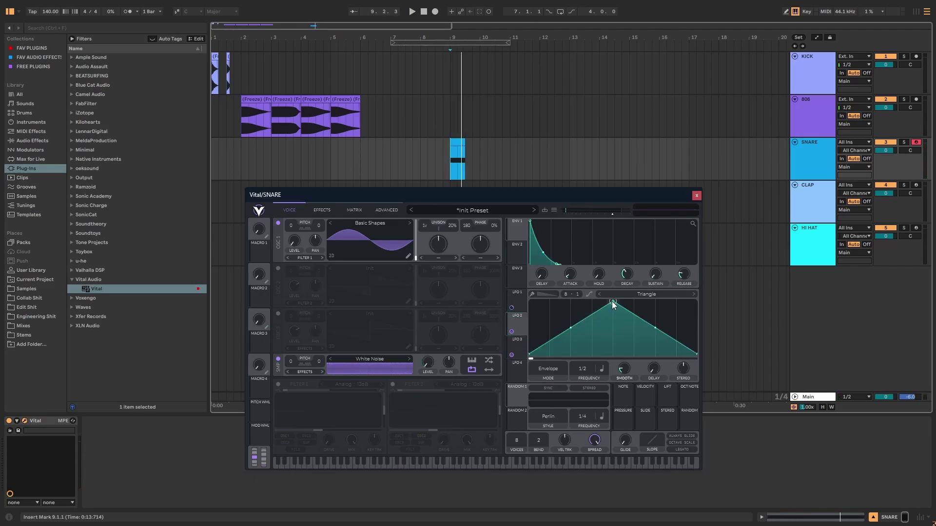
drag(613, 302, 530, 302)
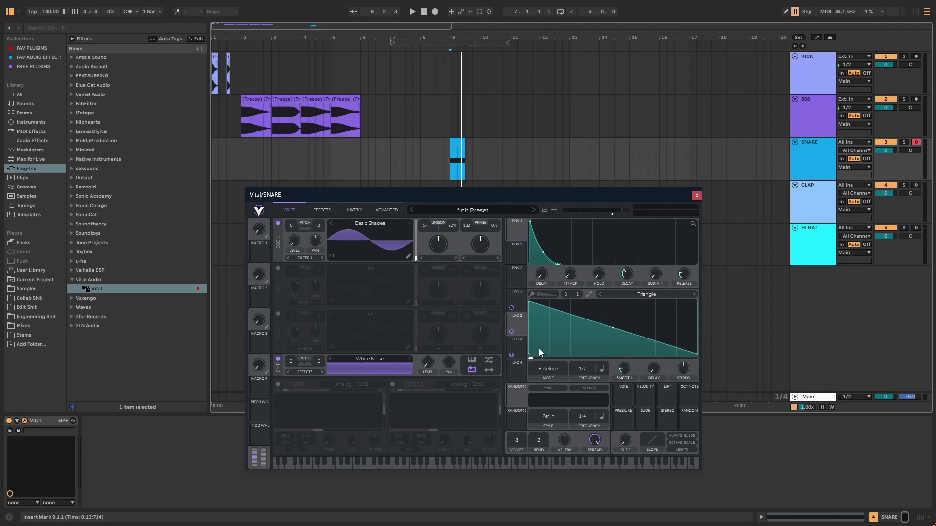
drag(540, 349, 535, 366)
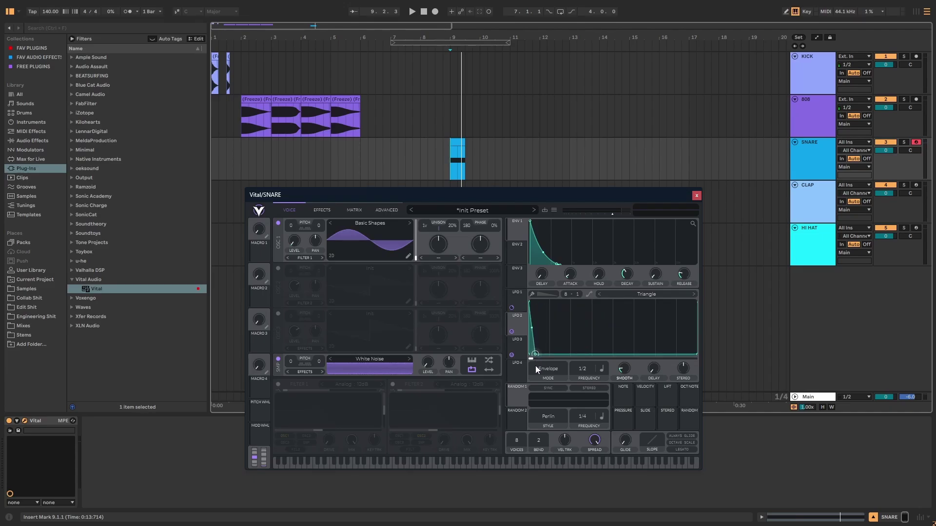
double_click(545, 324)
drag(545, 323, 543, 317)
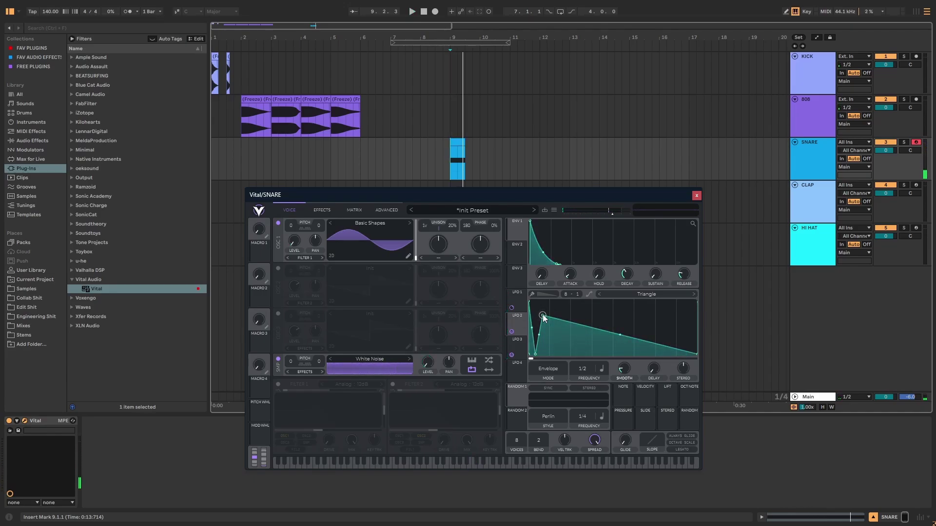
Switch LFO 2's frequency to Seconds and set it to about 0.590 seconds.
click(604, 369)
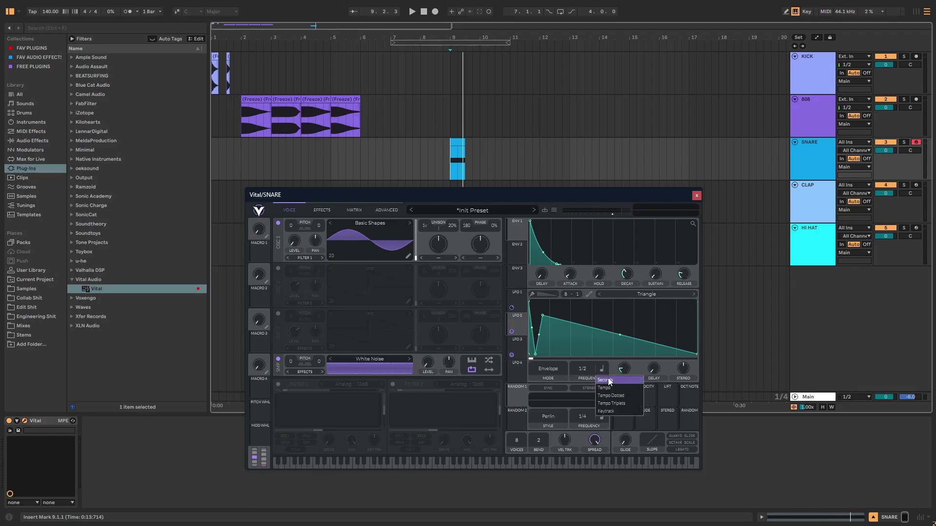
click(608, 378)
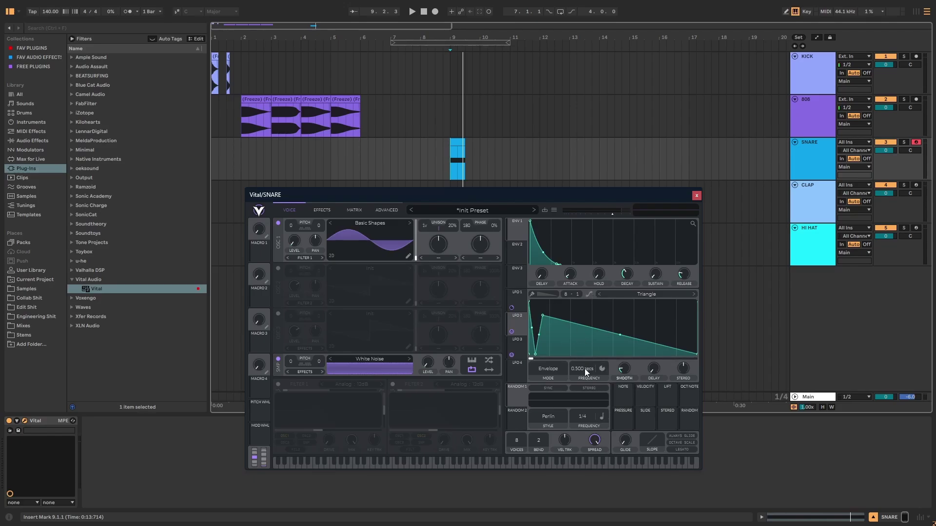
drag(592, 377, 586, 367)
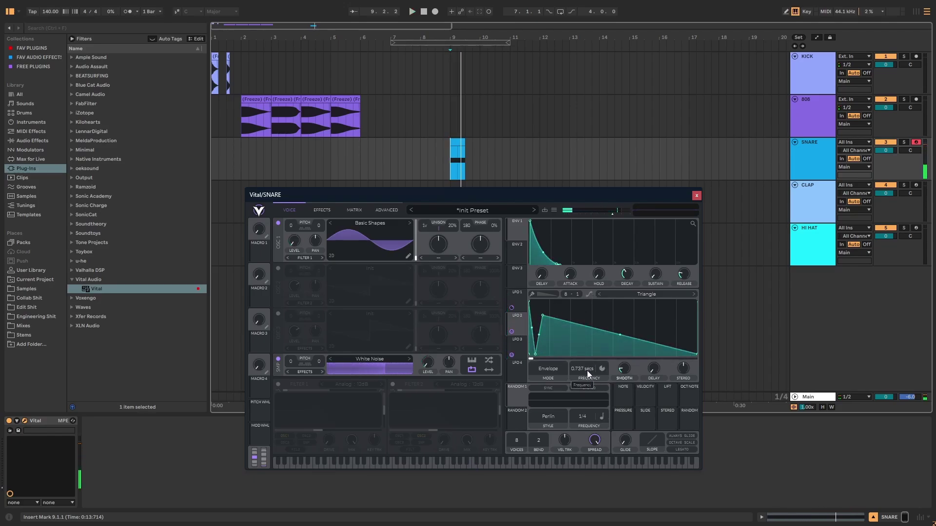
Bend LFO 1's decay segment into a steeper inward curve and audition the snare clip.
click(516, 294)
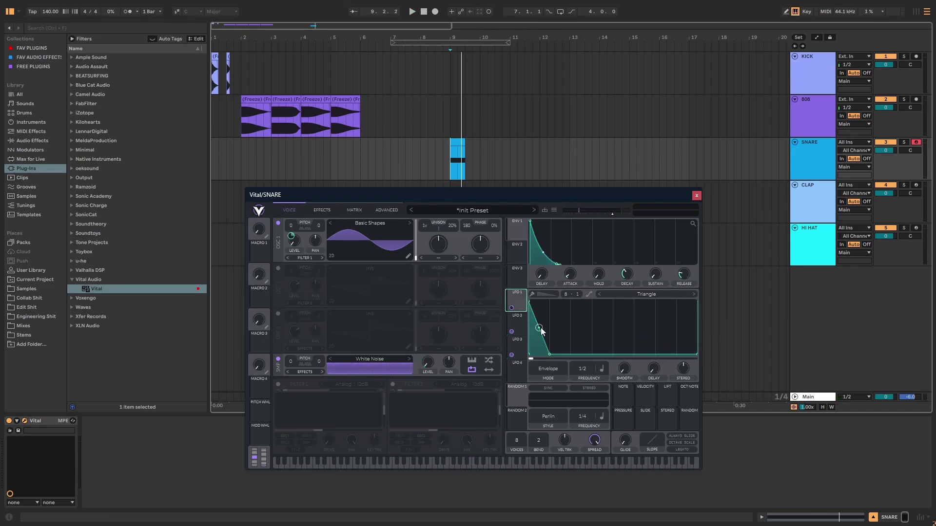
drag(540, 330, 533, 355)
key(space)
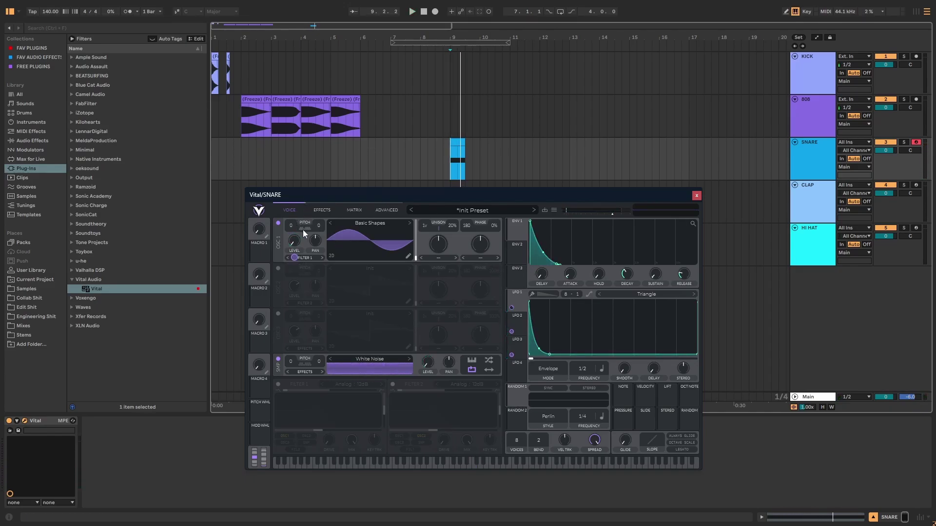
Lower LFO 2's starting point and second peak slightly, and audition the snare clip.
click(511, 351)
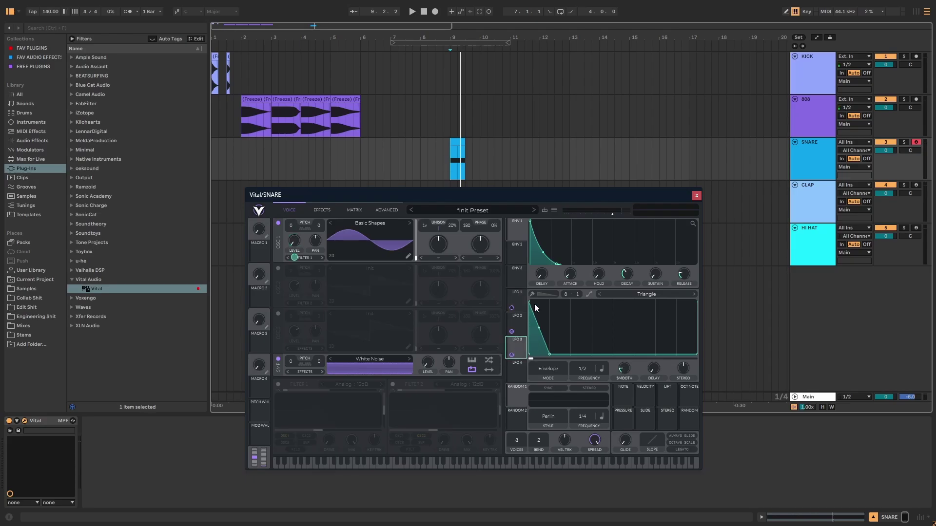
click(516, 323)
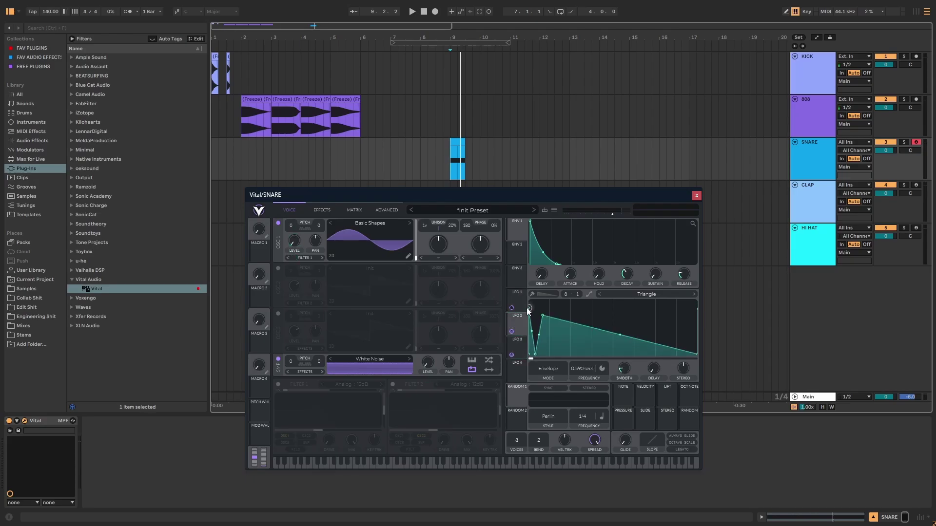
drag(543, 316, 541, 326)
key(space)
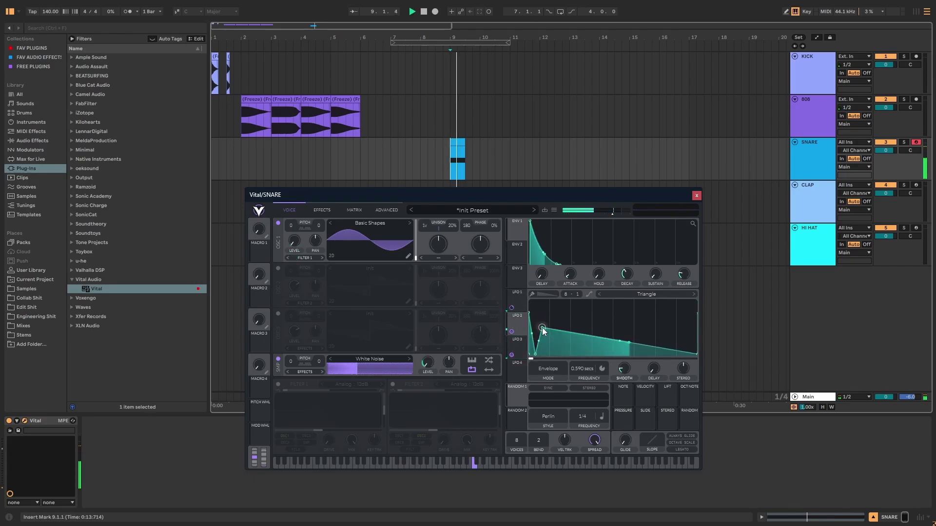
key(space)
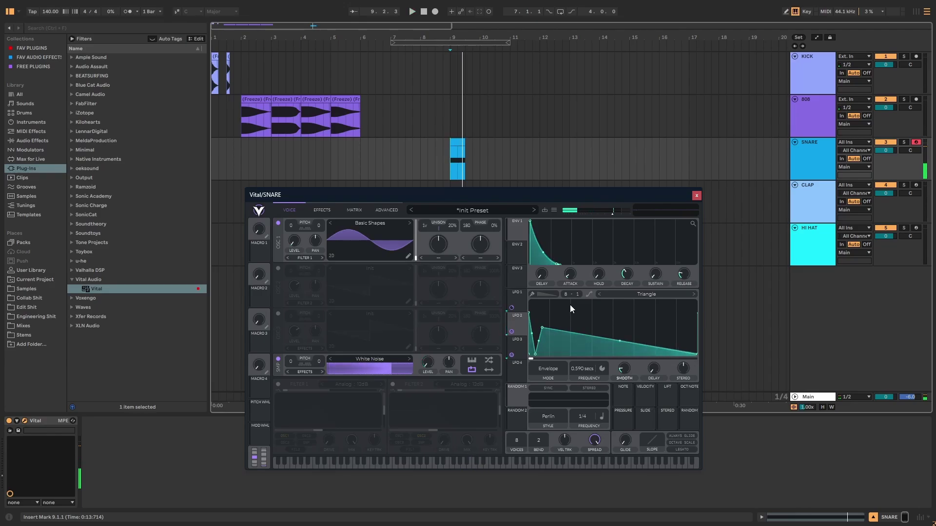
Enable the EQ effect with its high band slightly lowered, and turn on the Multiband compressor.
click(326, 211)
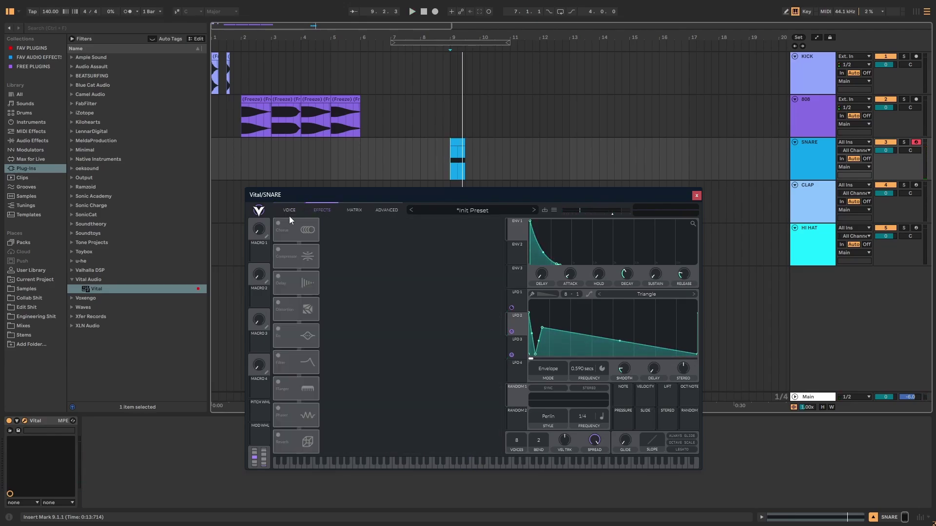
drag(327, 197, 316, 102)
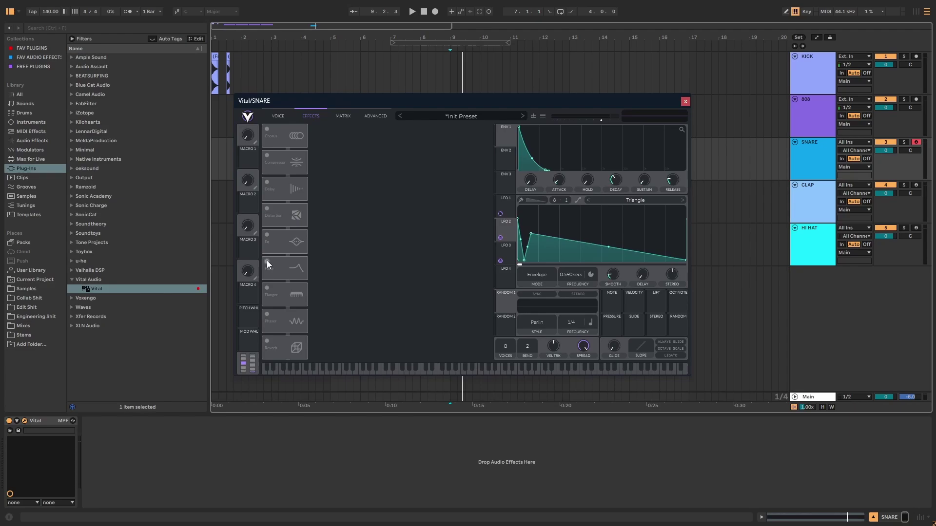
click(267, 237)
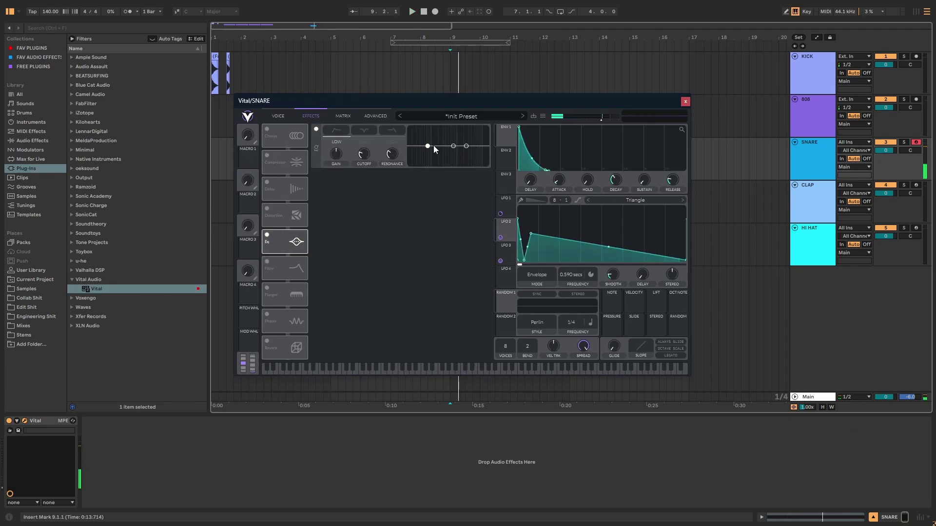
click(280, 162)
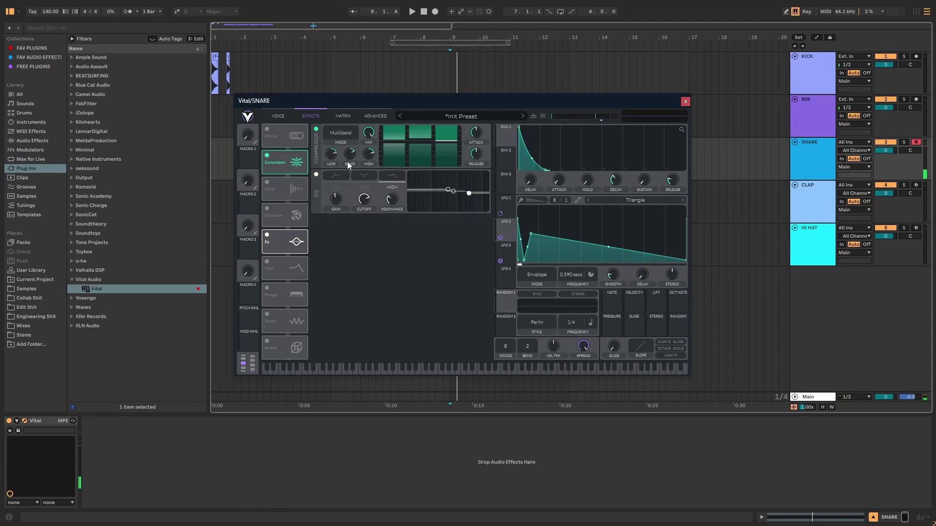
Play the snare clip from bar 9 and set the multiband compressor's high-band gain to about 13.90 dB.
key(space)
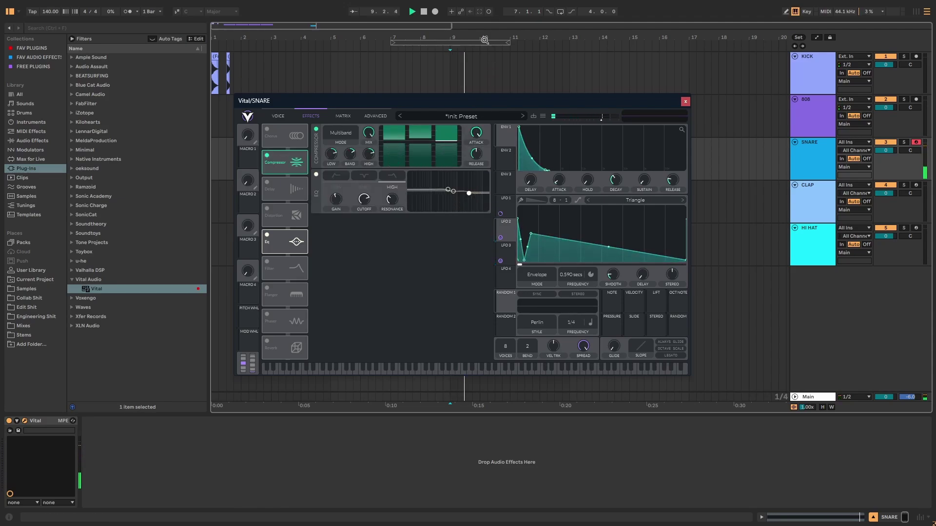
click(454, 40)
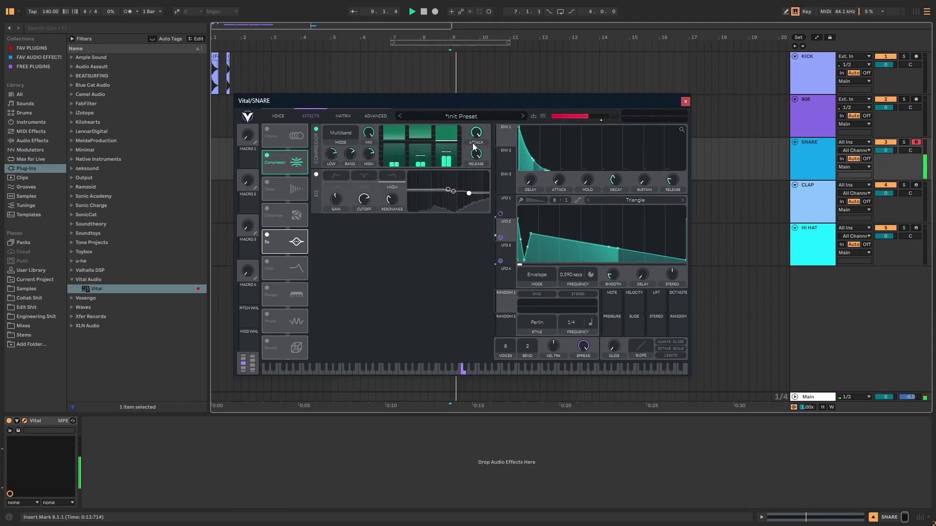
drag(473, 146, 469, 262)
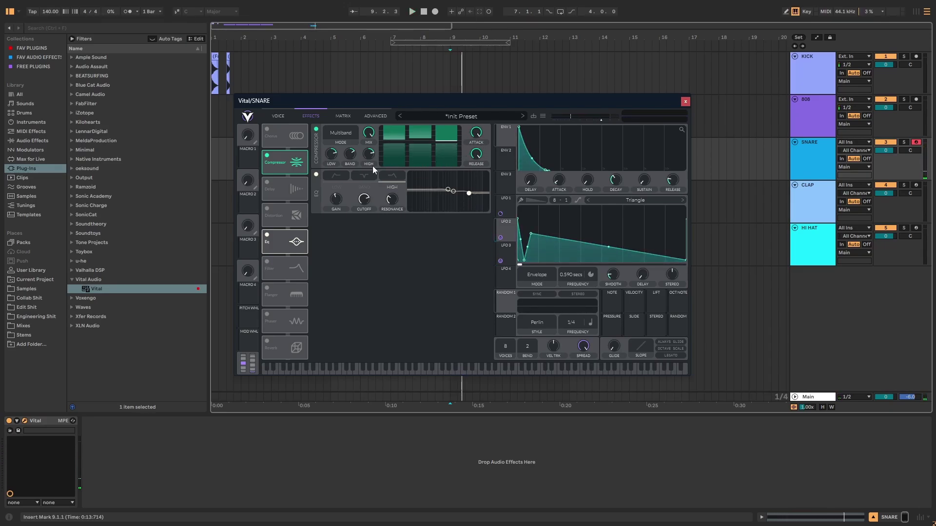
mouse_move(330, 163)
key(space)
key(space)
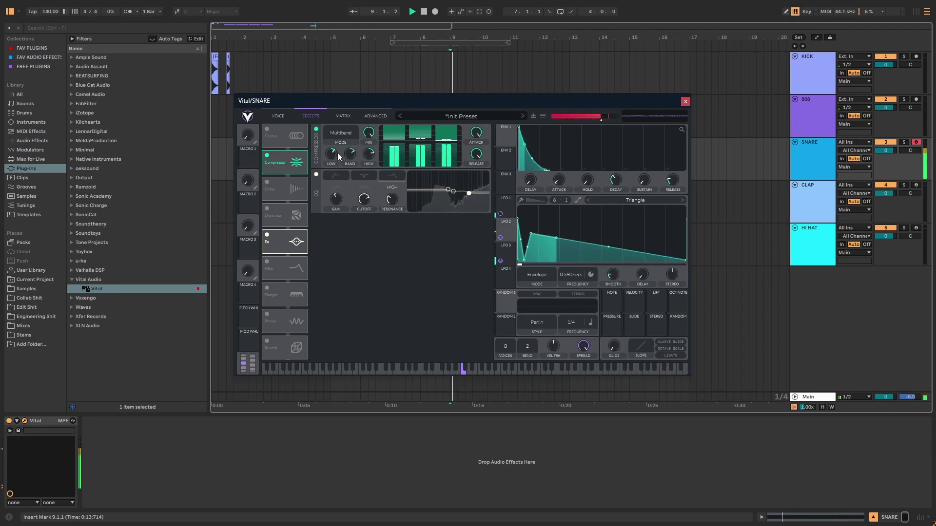
mouse_move(371, 159)
key(space)
key(space)
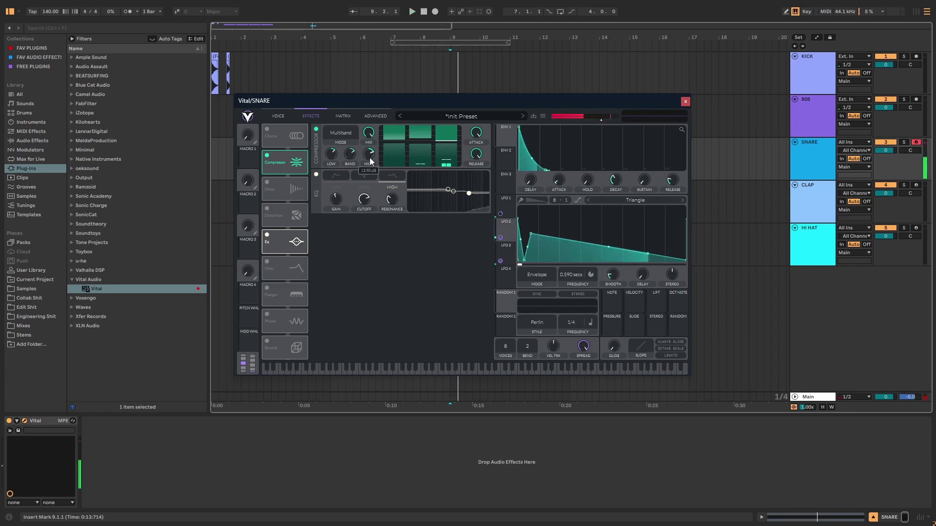
Enable the Distortion effect in Soft Clip mode and raise its drive slightly while auditioning the snare.
click(267, 209)
mouse_move(425, 187)
key(space)
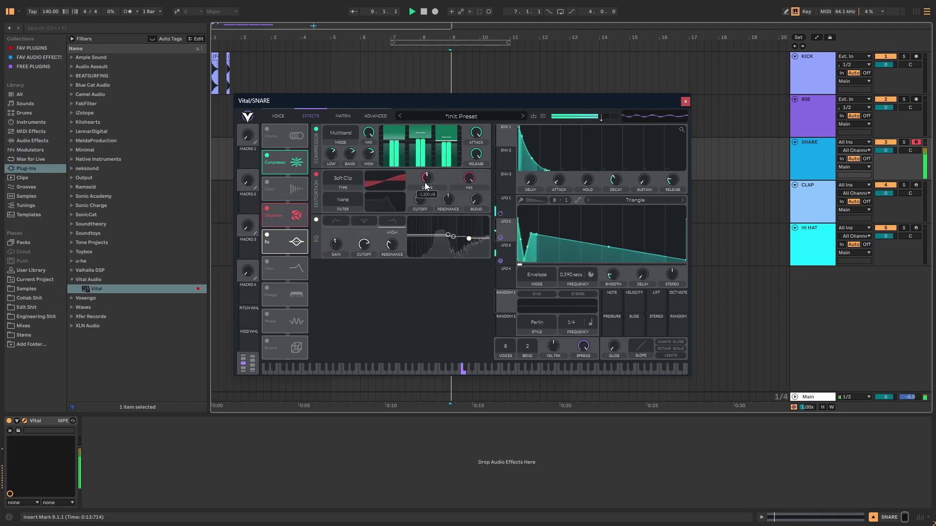
mouse_move(426, 185)
mouse_down()
mouse_move(428, 154)
mouse_move(426, 179)
mouse_up()
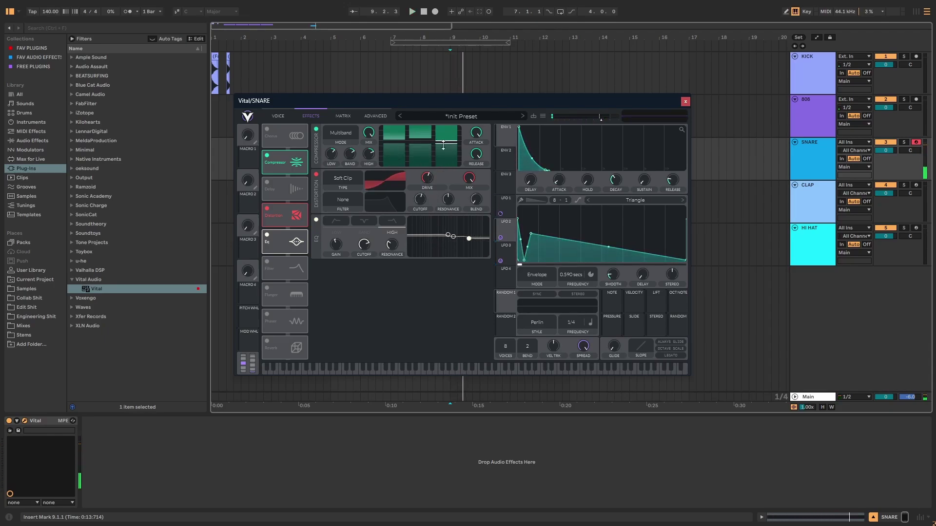
Review the snare synth's voice and advanced settings and close its plugin window.
click(277, 117)
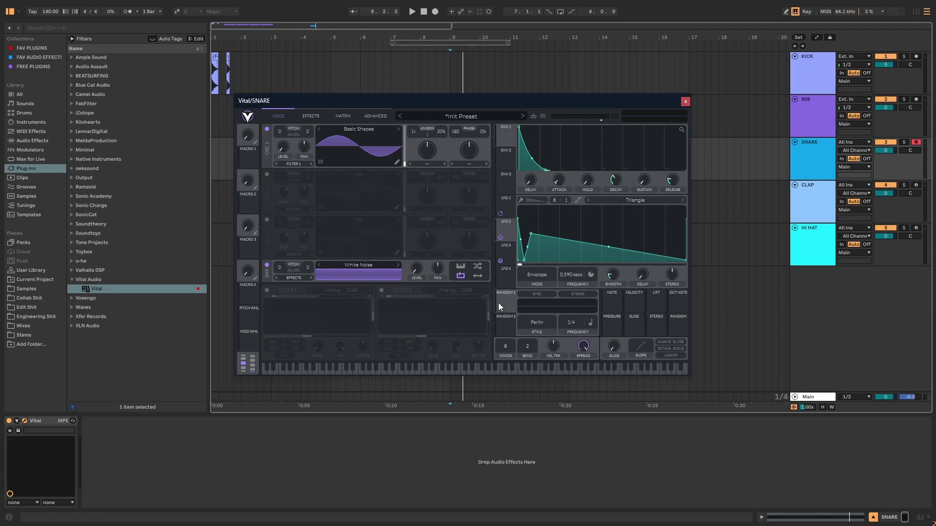
click(380, 117)
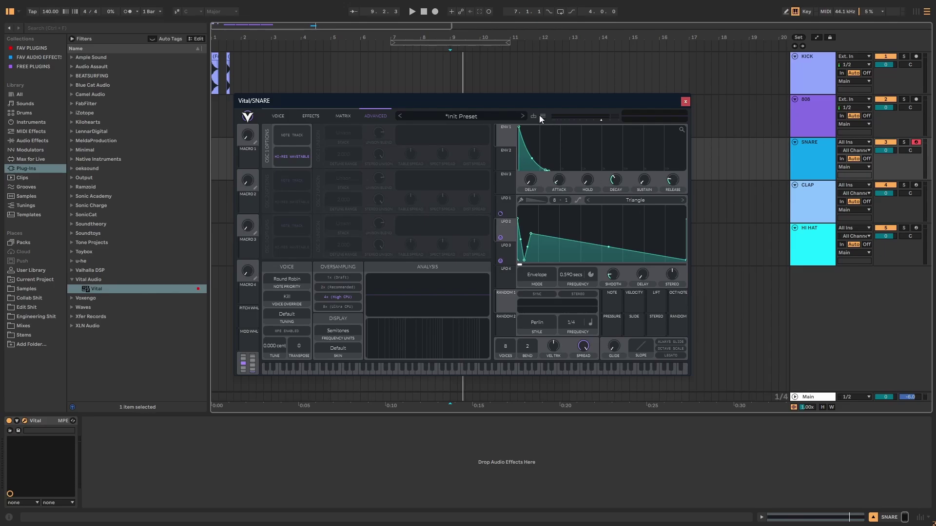
click(685, 102)
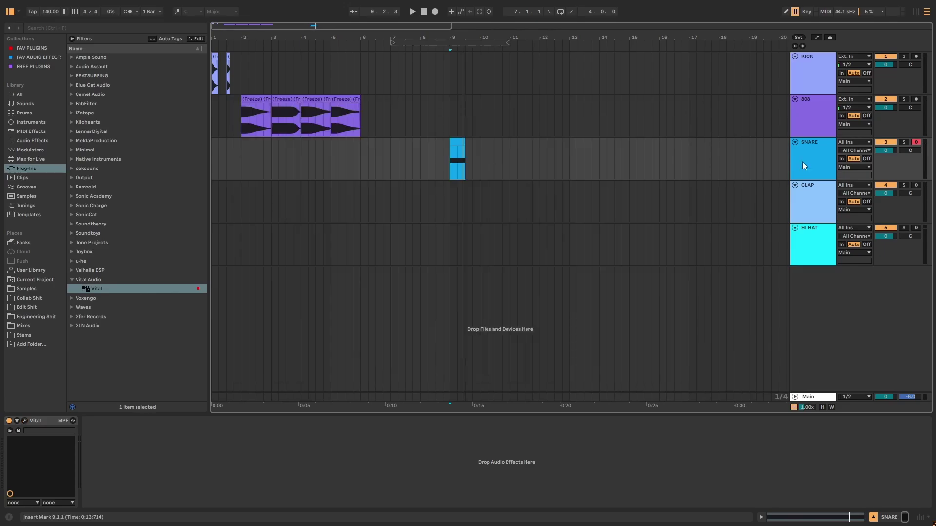
Duplicate the SNARE track three times to get four copies.
right_click(813, 163)
click(825, 177)
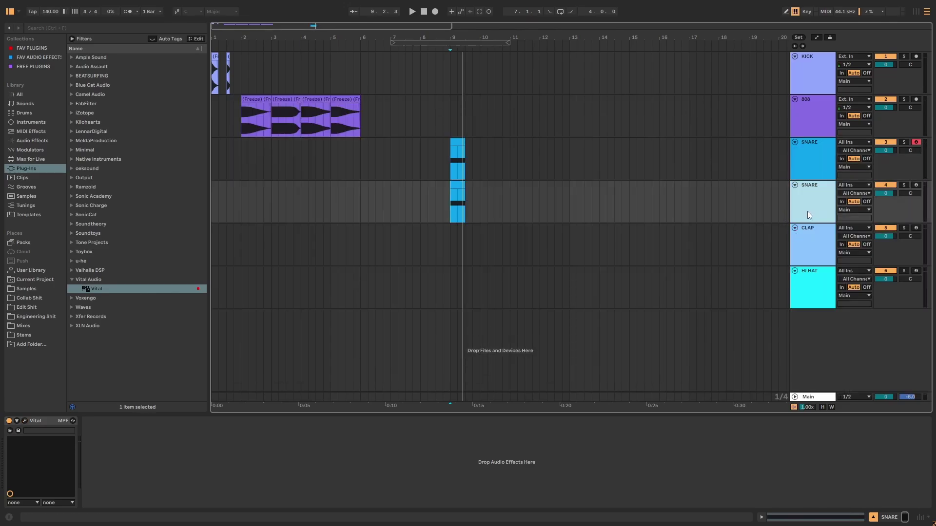
right_click(809, 207)
click(820, 222)
right_click(812, 242)
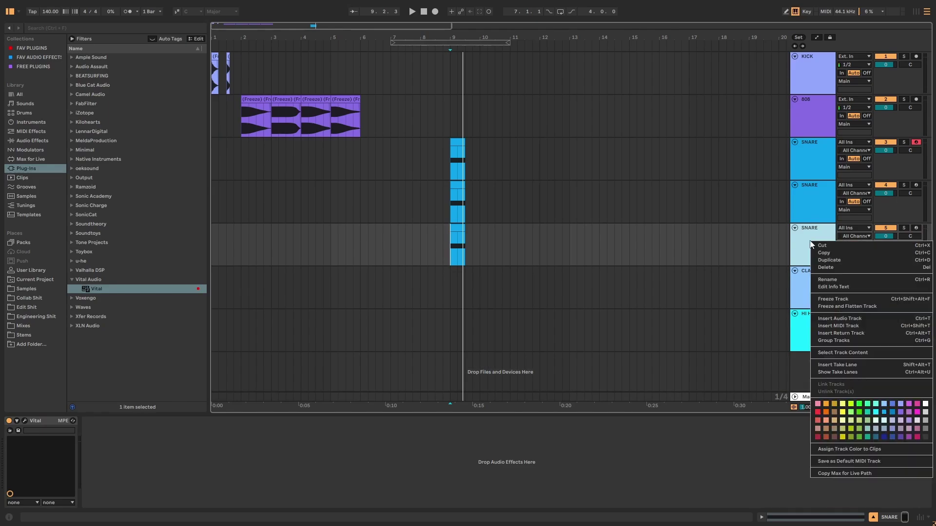
click(820, 262)
Set the playback start to bar 9, solo the first SNARE track and audition its clip.
click(449, 163)
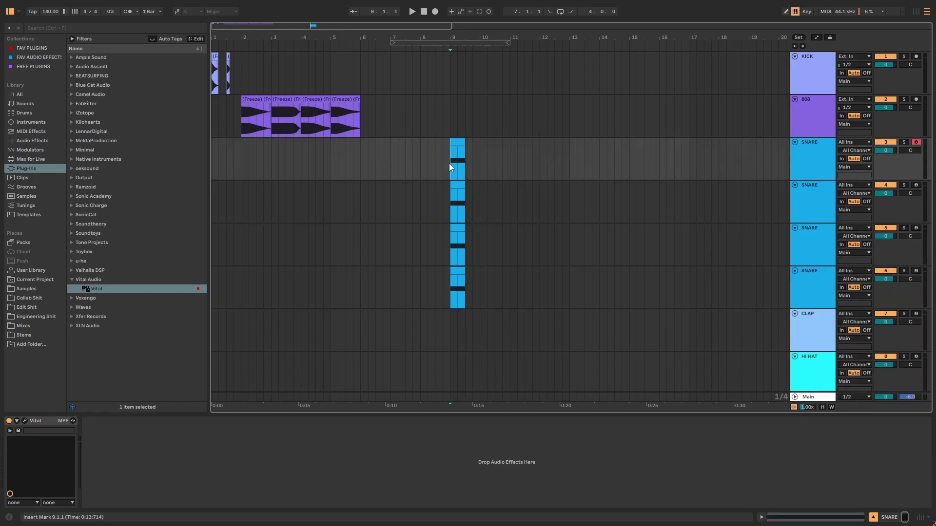
drag(466, 39, 467, 69)
click(904, 142)
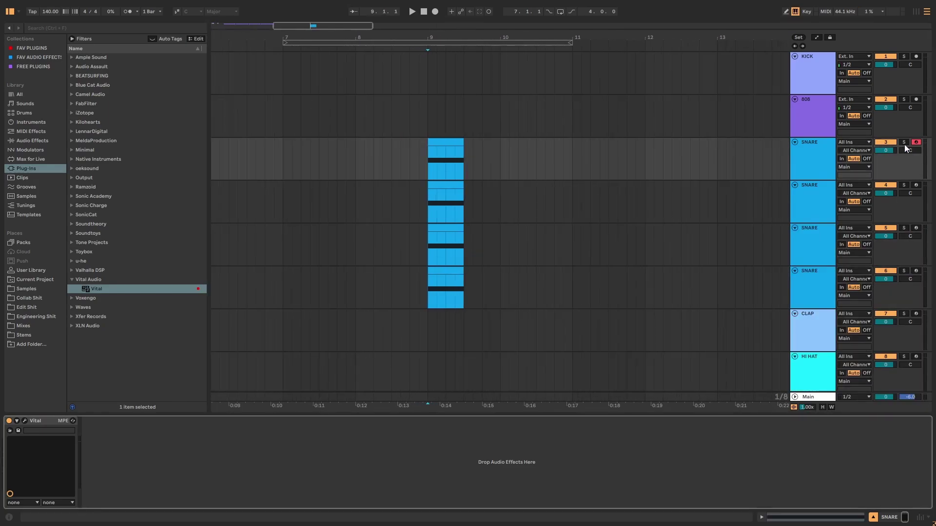
key(space)
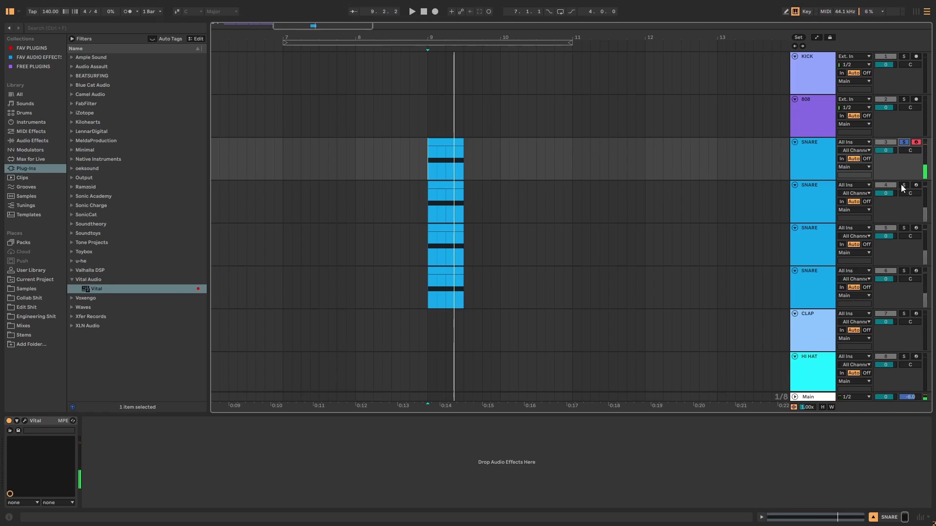
Solo the second SNARE track, select it and open its Vital instance.
click(903, 186)
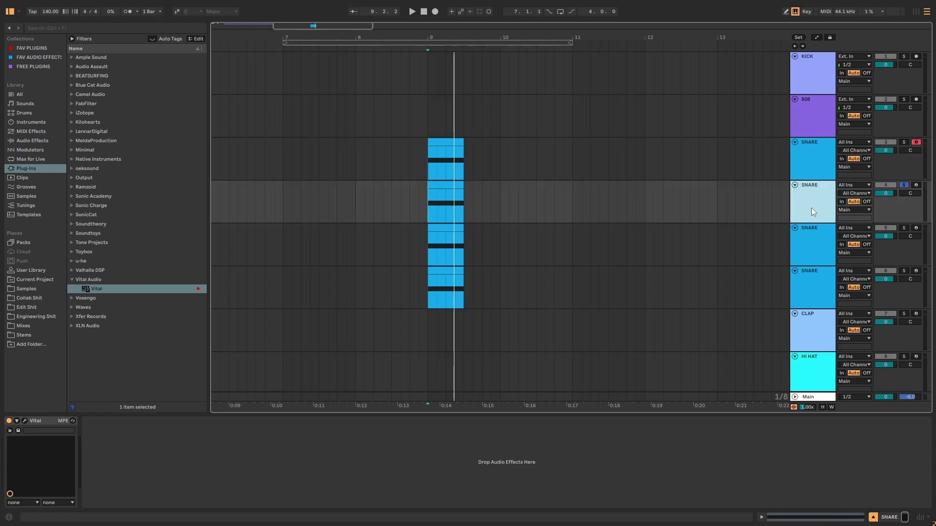
key(space)
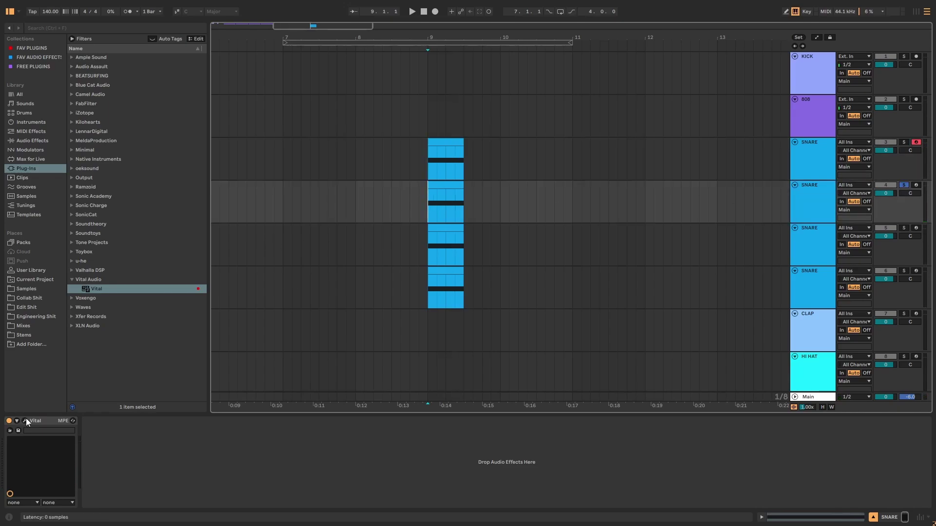
click(24, 421)
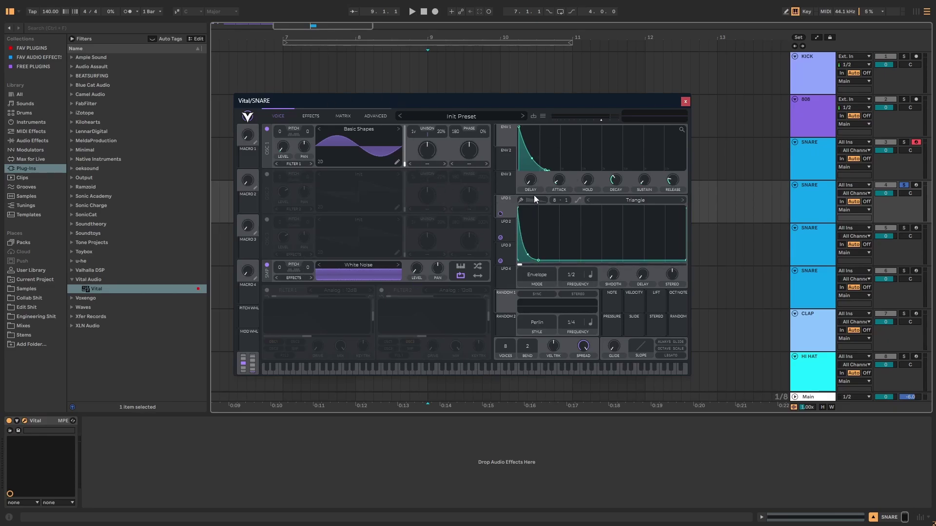
Lengthen LFO 1's decay slightly on the second snare and audition the clip.
click(506, 229)
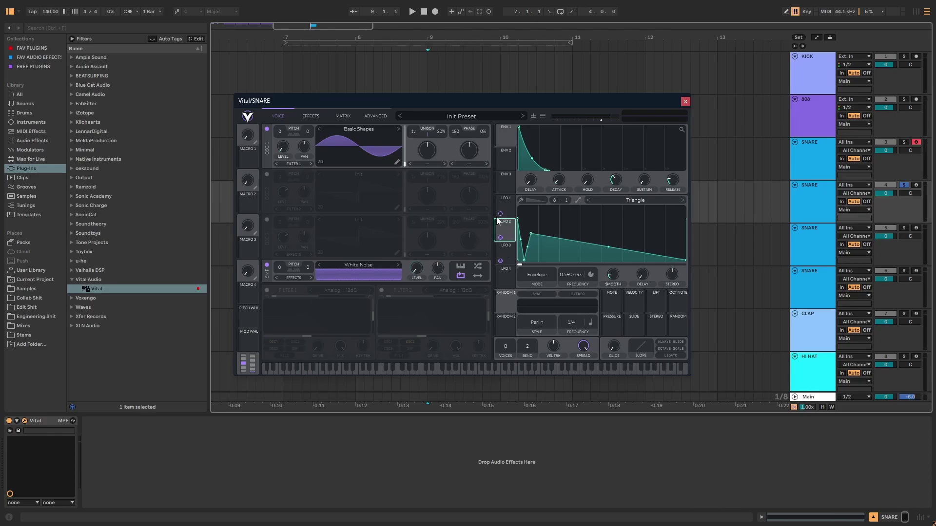
click(506, 205)
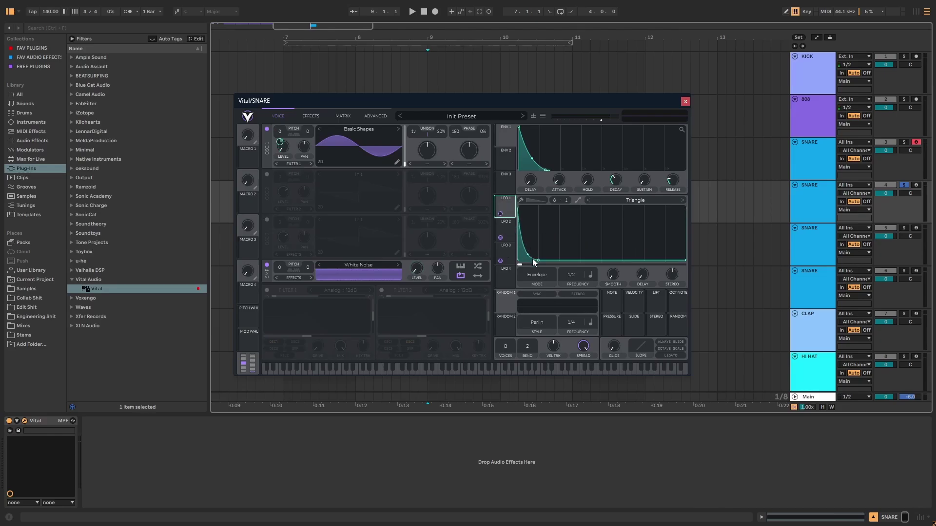
key(space)
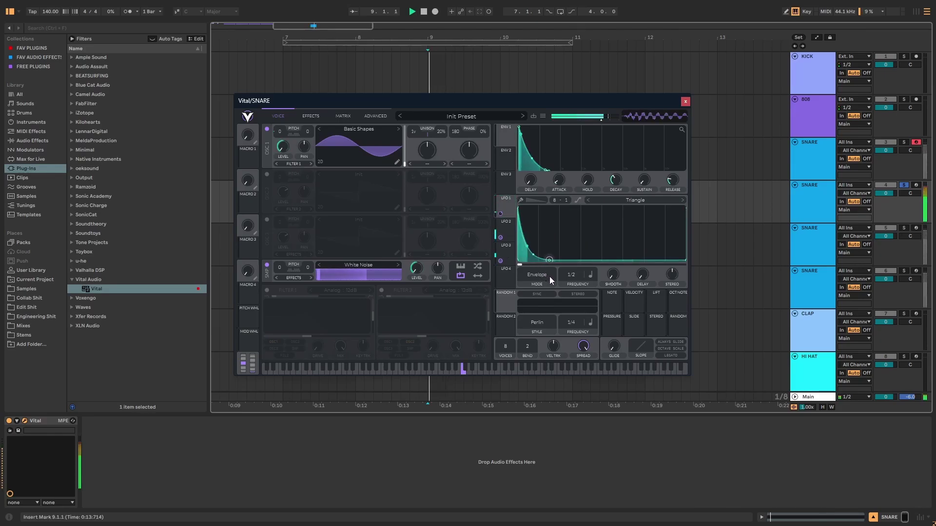
Shift LFO 2's second peak slightly later and bend its tail into an inward curve, auditioning the clip.
click(506, 225)
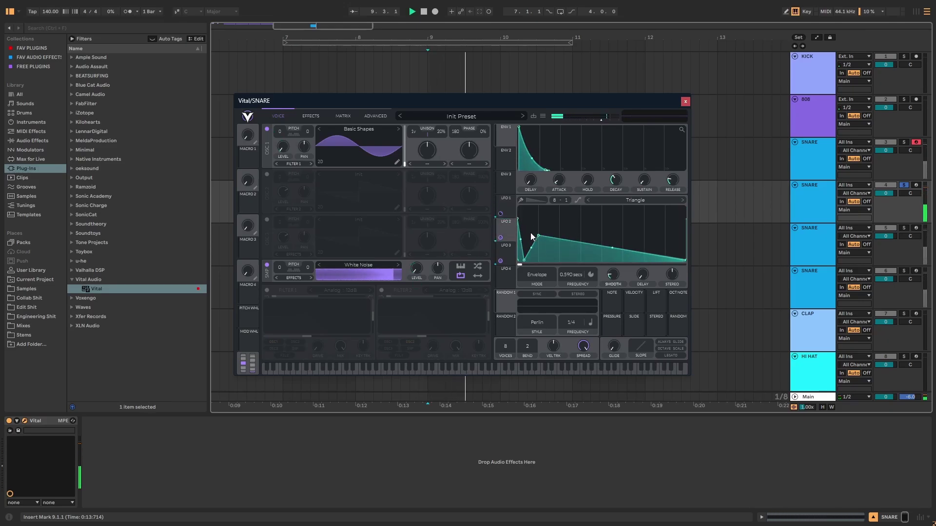
drag(612, 247, 609, 259)
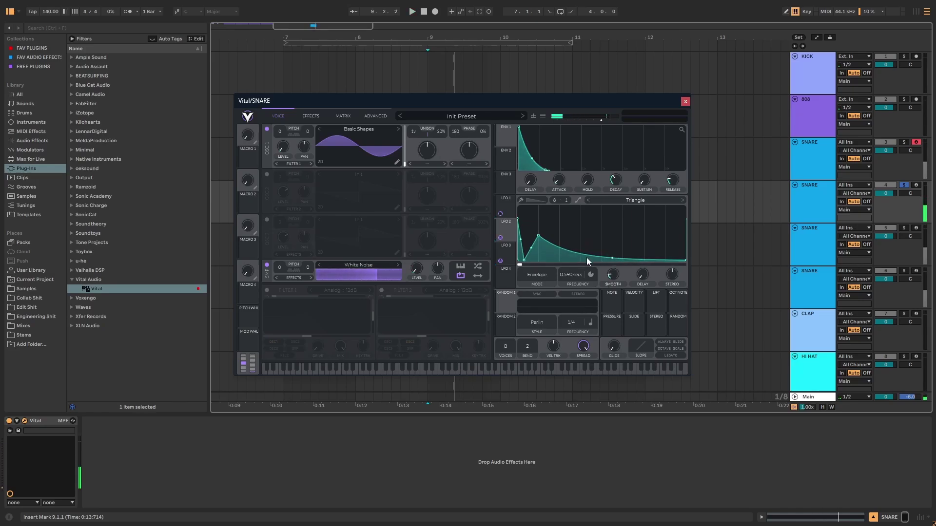
click(517, 216)
key(space)
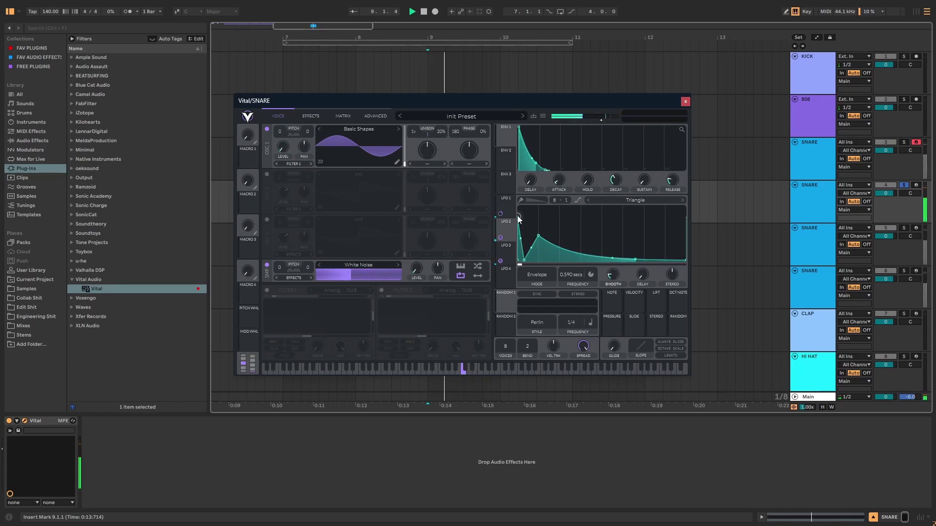
Extend LFO 1's decay further and raise the distortion drive to about 30 dB, auditioning the snare.
drag(536, 251, 581, 291)
click(311, 115)
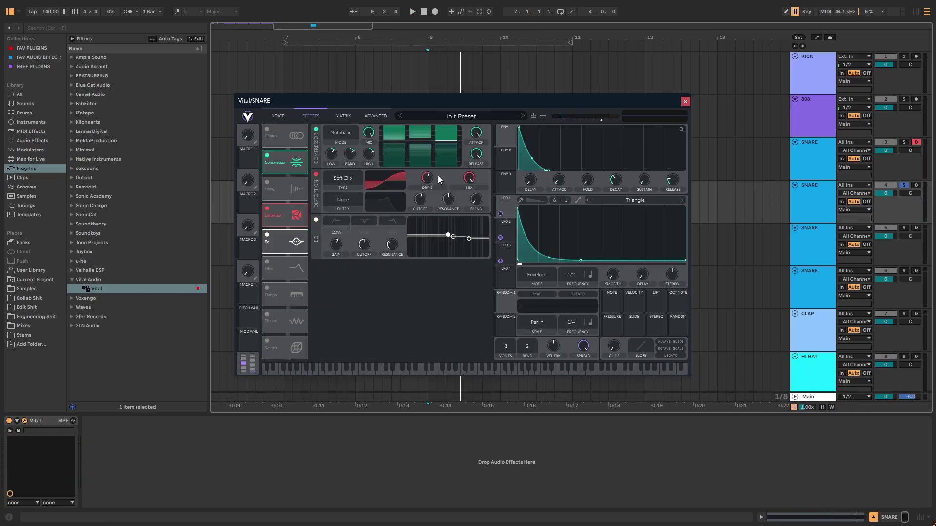
drag(428, 179, 431, 174)
key(space)
key(space)
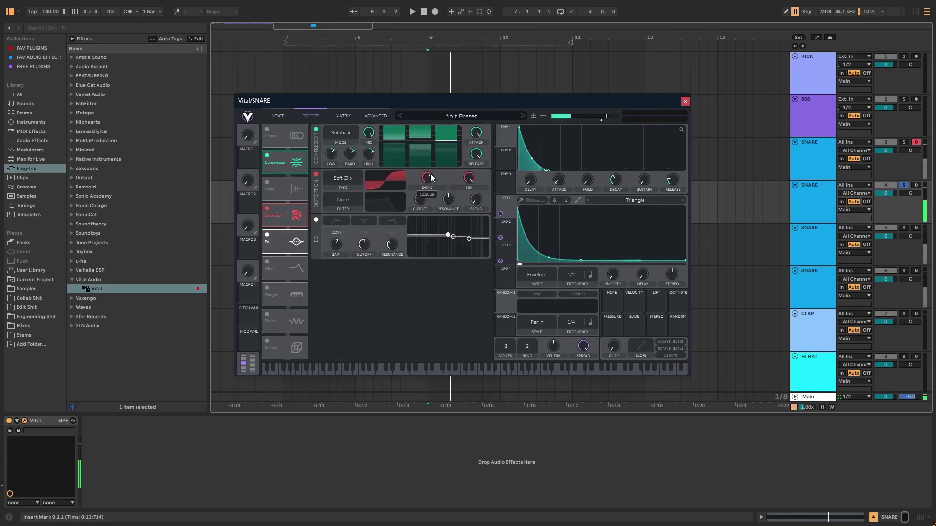
Enable the Reverb effect, cut its low and high frequencies and shorten its time while auditioning the snare.
click(267, 341)
drag(355, 267, 369, 300)
key(space)
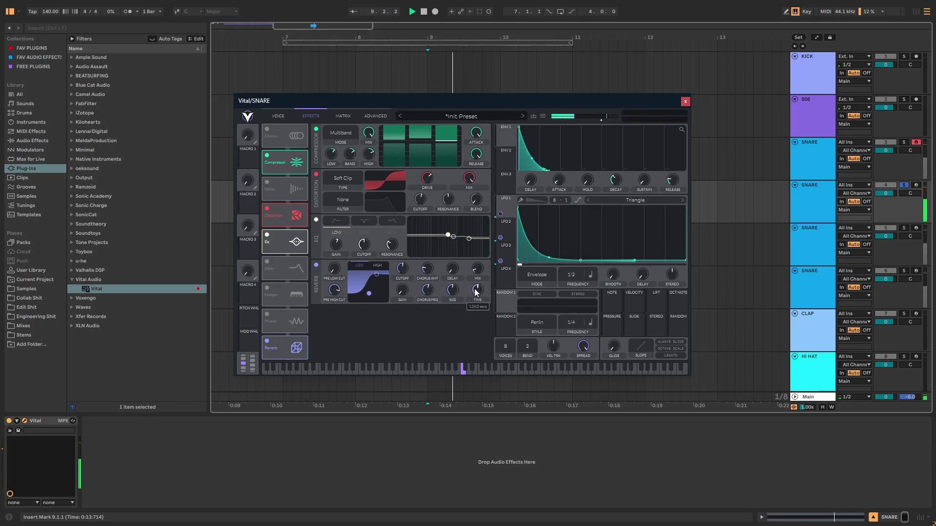
scroll(476, 290, down, 3)
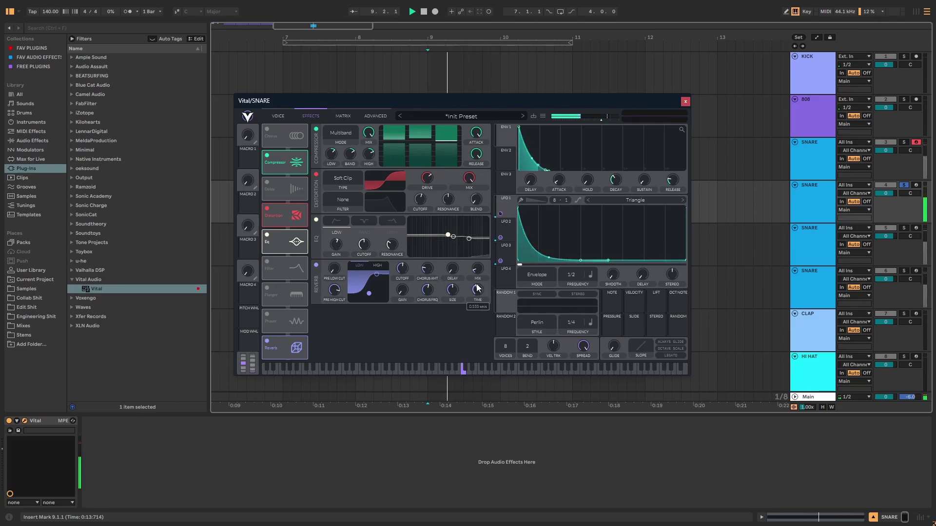
scroll(476, 285, down, 2)
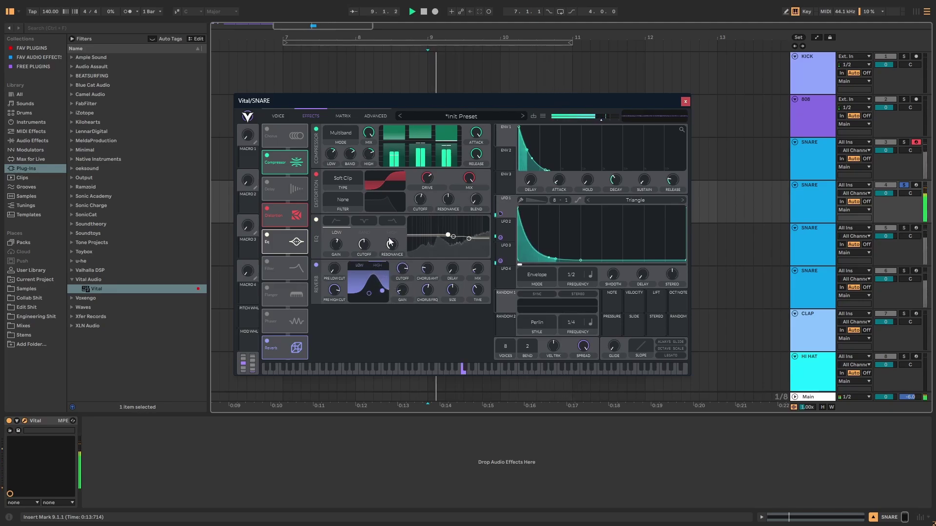
drag(382, 291, 379, 288)
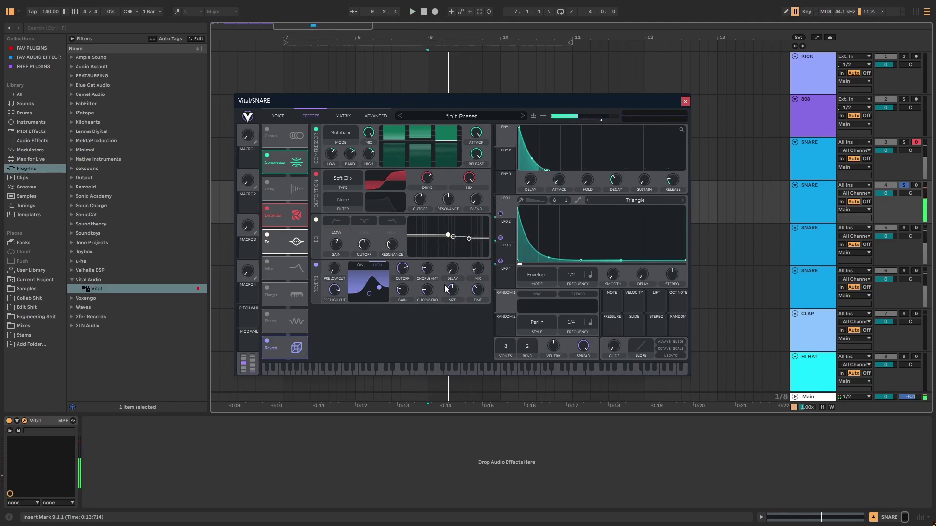
mouse_move(447, 308)
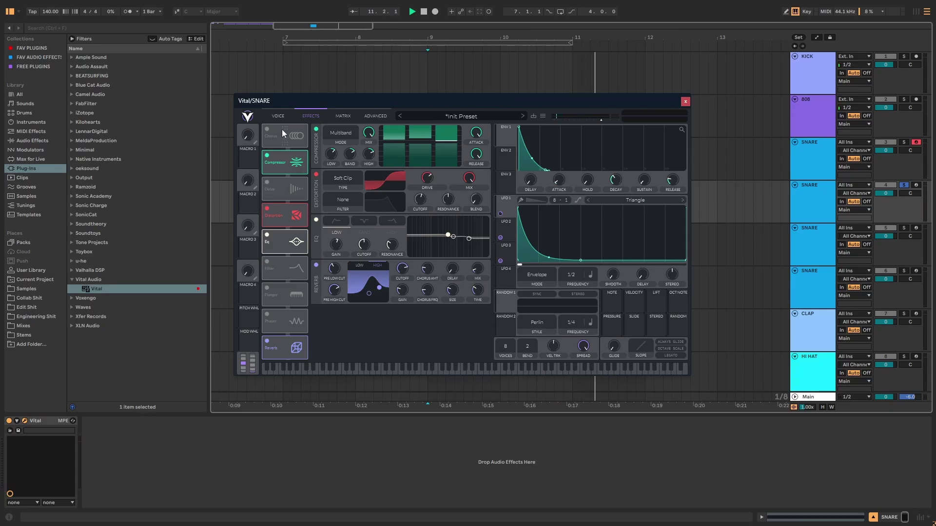
Close the second snare's synth window and compare the first two SNARE tracks by soloing each in turn.
click(278, 116)
click(686, 101)
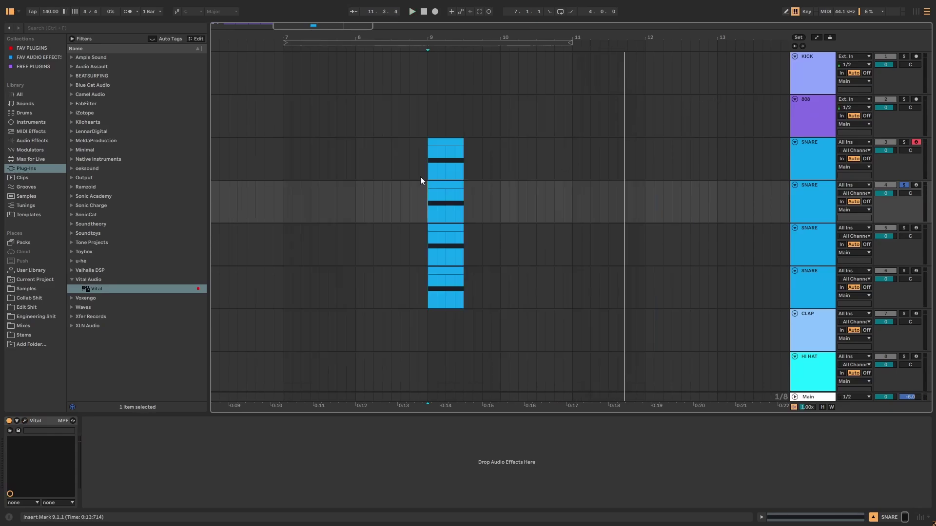
click(903, 143)
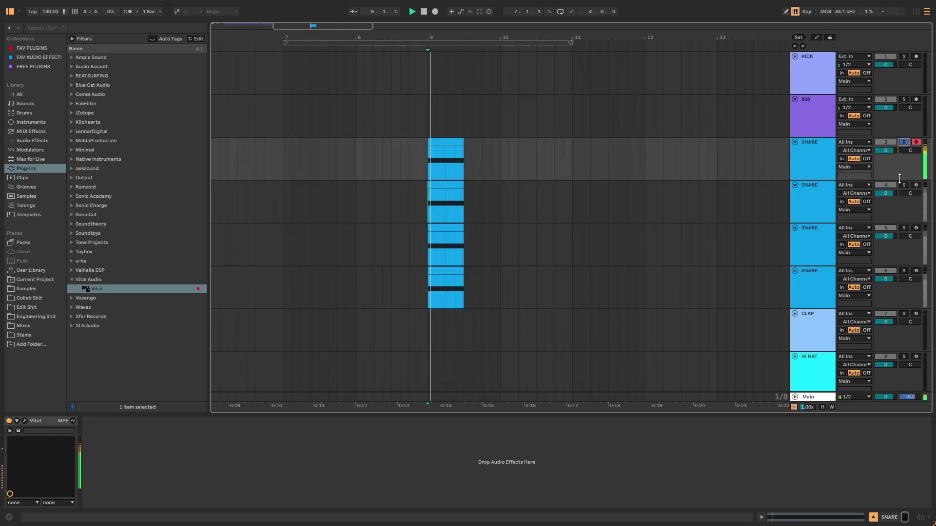
click(903, 185)
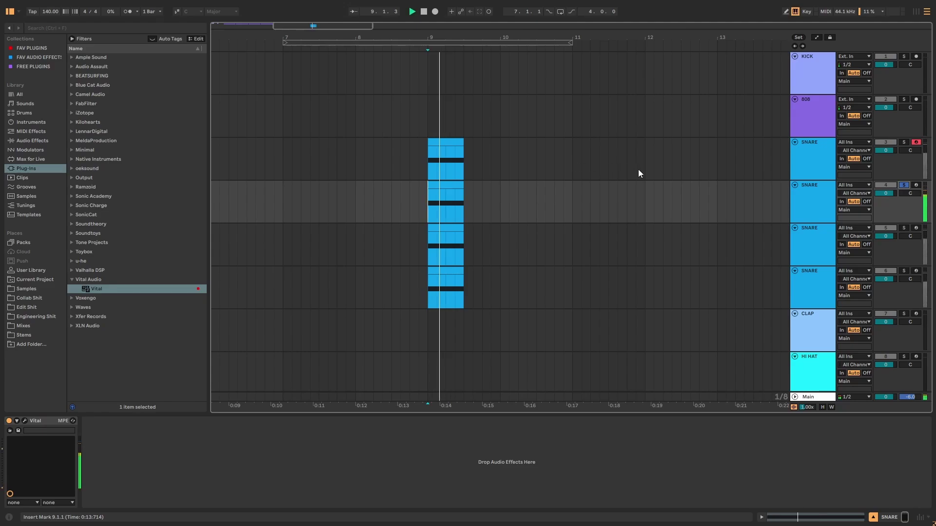
Solo the third SNARE track and select it for editing.
click(904, 227)
click(826, 249)
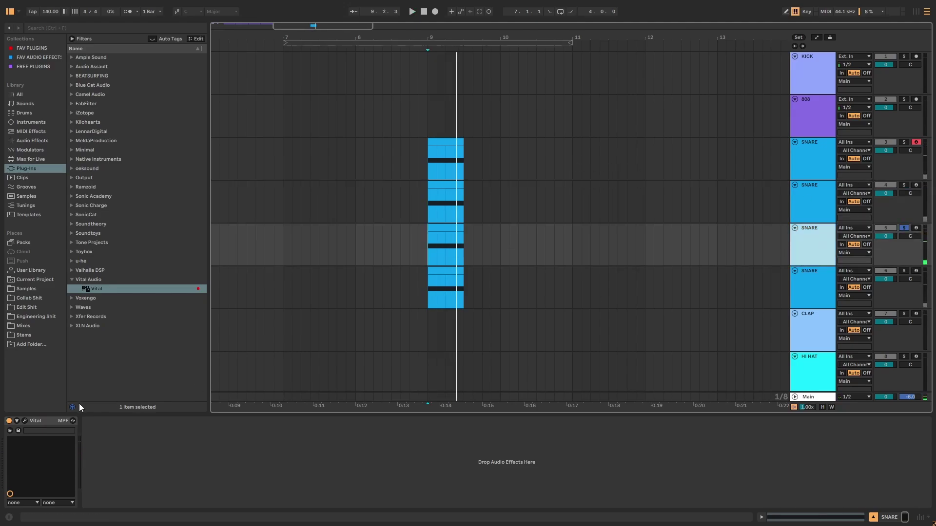
Open the third snare's Vital, transpose oscillator 1 down 5 semitones and shorten LFO 1's decay while auditioning.
click(25, 421)
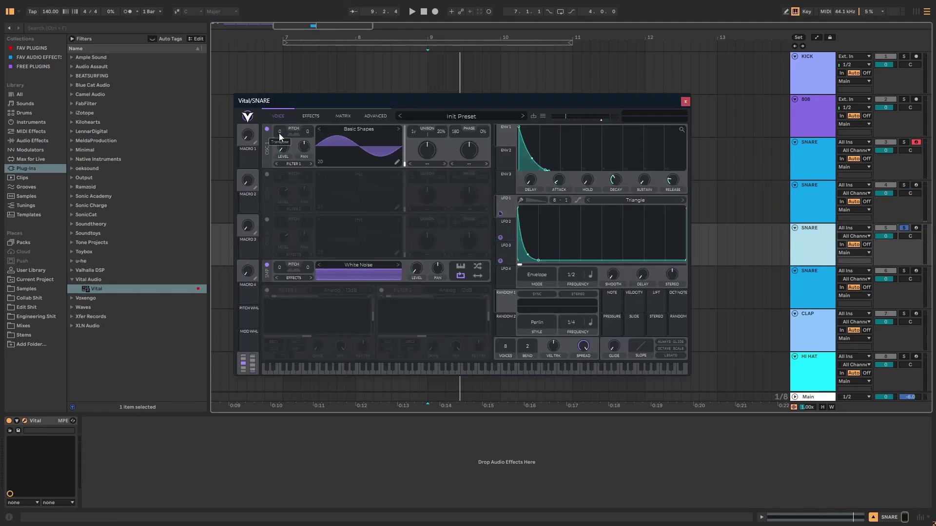
drag(279, 133, 281, 155)
key(space)
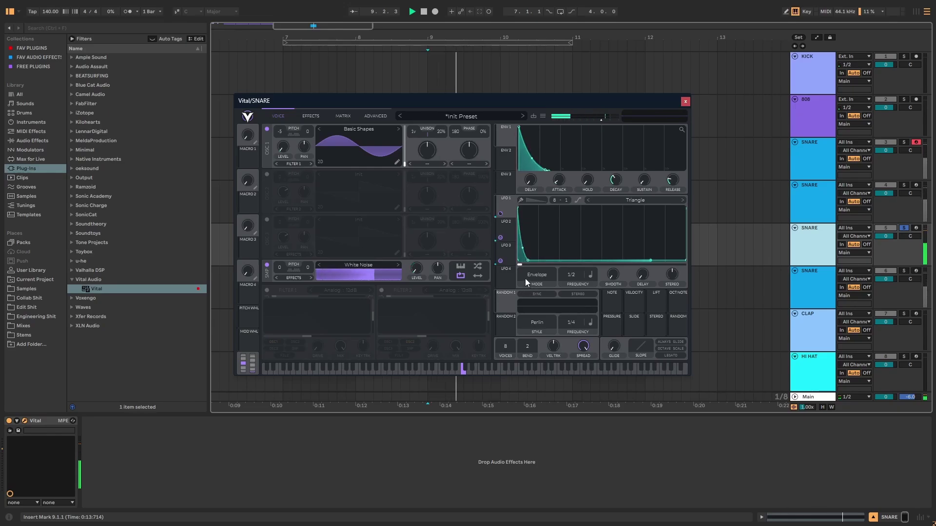
Lengthen LFO 3's decay on the third snare and bend its slope into a concave curve.
click(506, 254)
drag(539, 259, 560, 289)
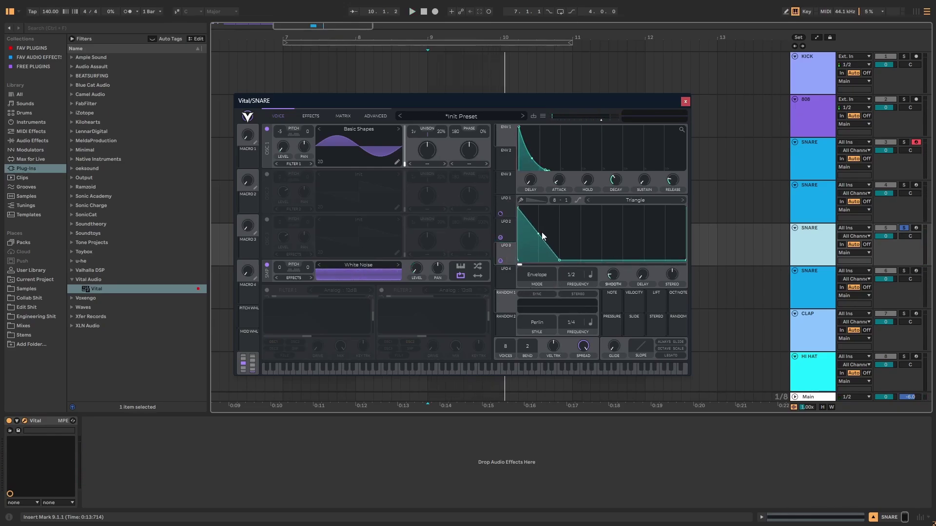
drag(543, 236, 542, 251)
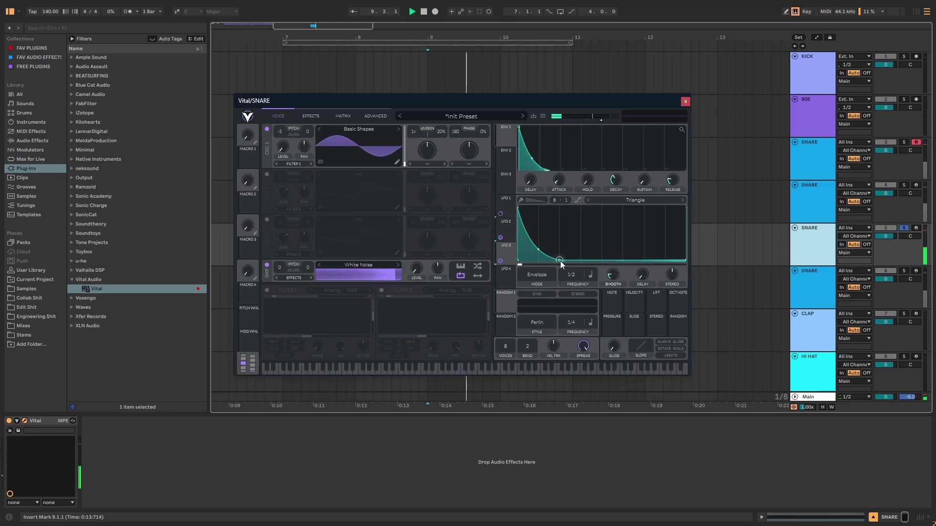
Reshape LFO 2 with a higher second peak, a slightly delayed dip and a curved tail, auditioning the third snare.
click(499, 230)
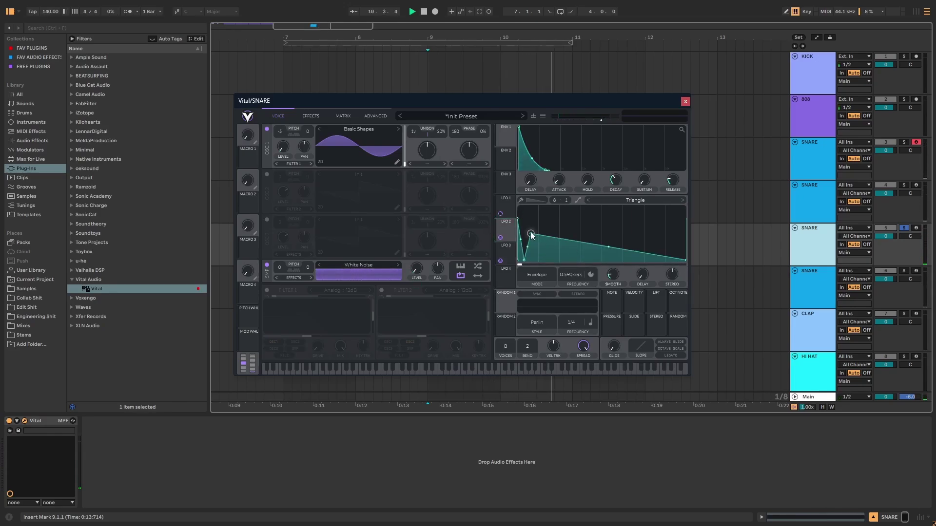
drag(532, 235, 535, 225)
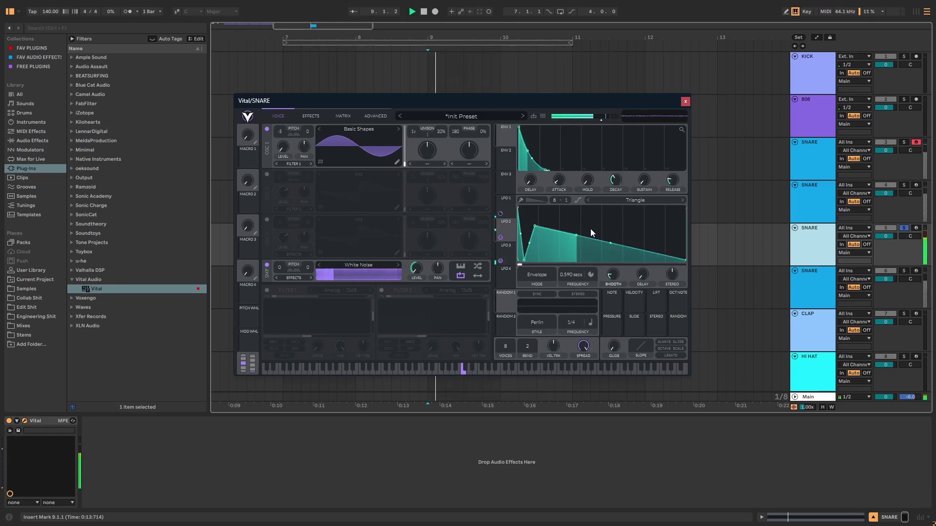
drag(535, 226, 539, 221)
drag(524, 260, 571, 267)
drag(612, 241, 615, 247)
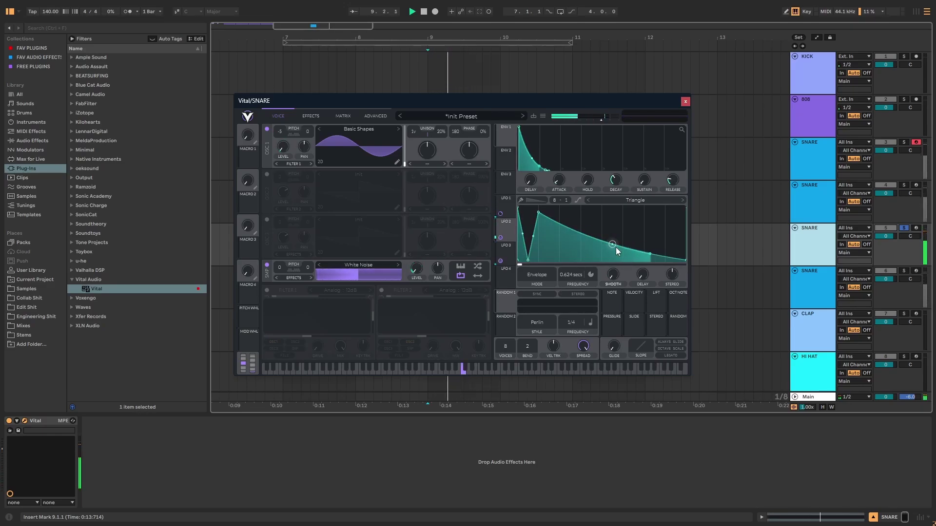
Lengthen Envelope 1's decay and raise its sustain on the third snare.
click(311, 117)
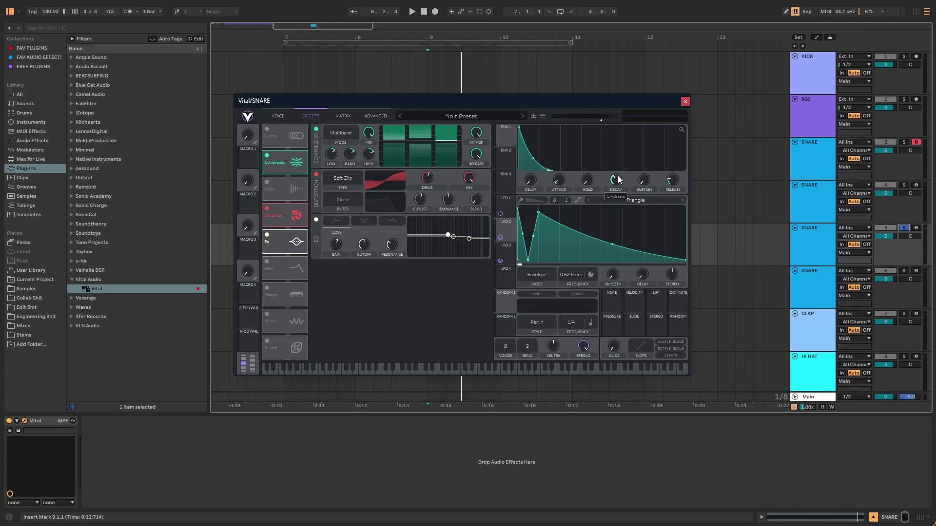
click(278, 116)
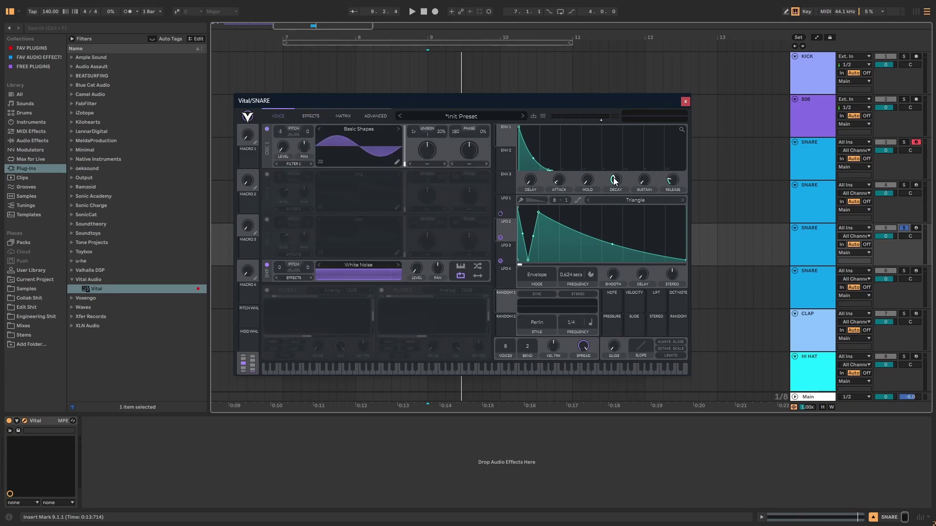
drag(614, 179, 616, 177)
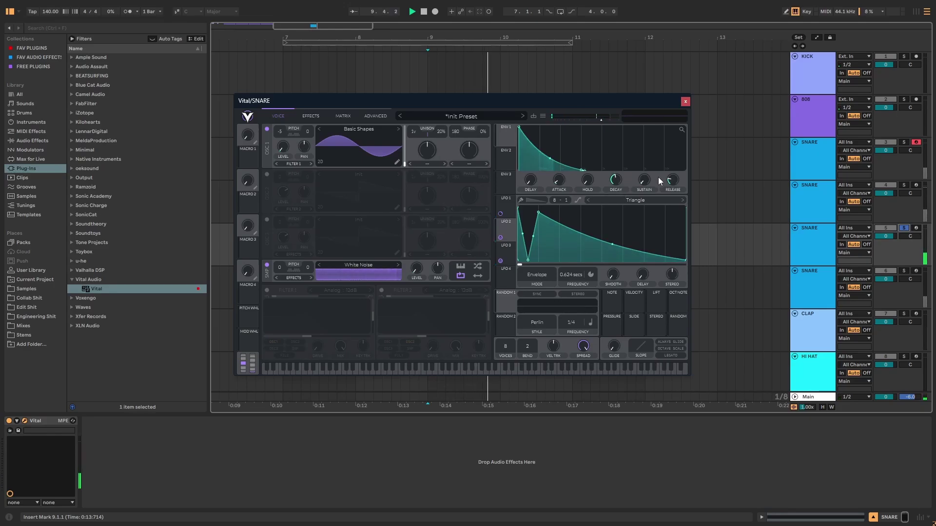
drag(644, 179, 654, 168)
Lower the second peak of LFO 2 slightly and audition the third snare.
click(506, 251)
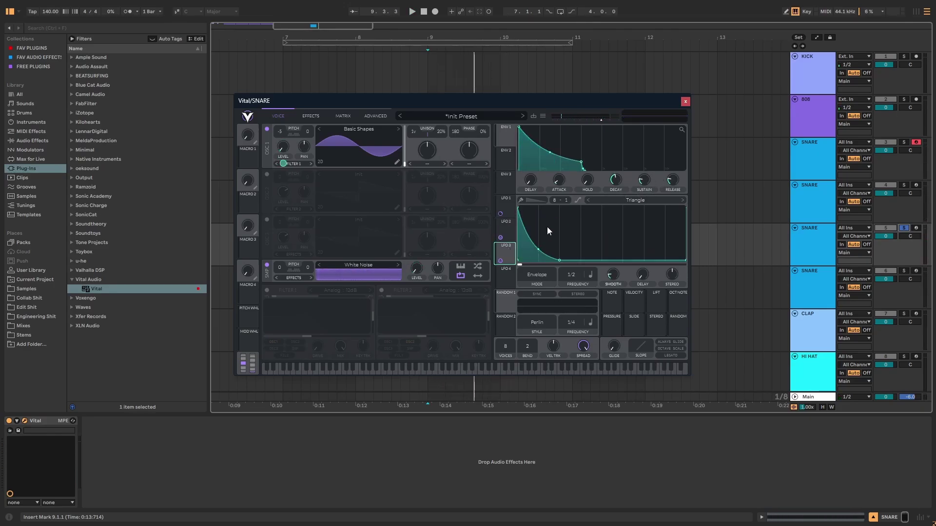
click(500, 233)
mouse_move(541, 216)
mouse_down()
mouse_move(542, 229)
mouse_move(539, 222)
mouse_up()
key(space)
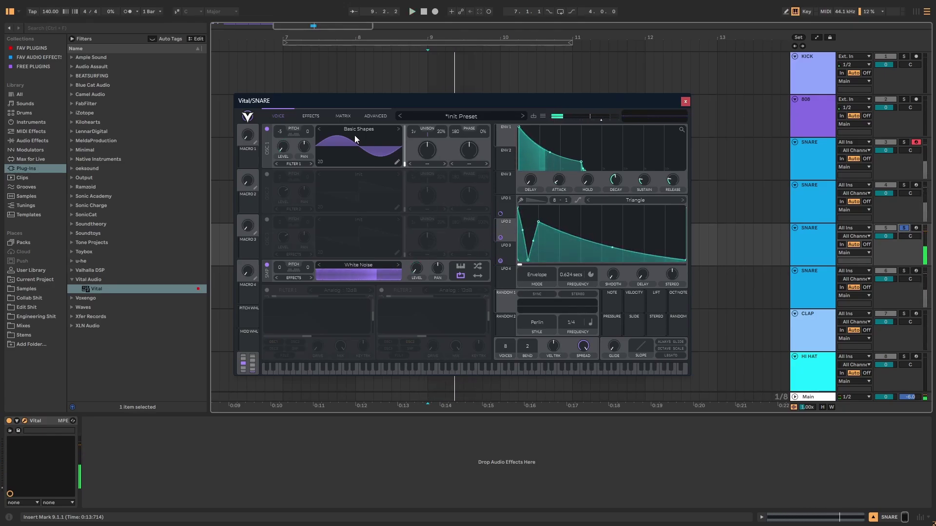
Raise the Soft Clip distortion's drive moderately and reduce its mix while auditioning the third snare.
click(308, 116)
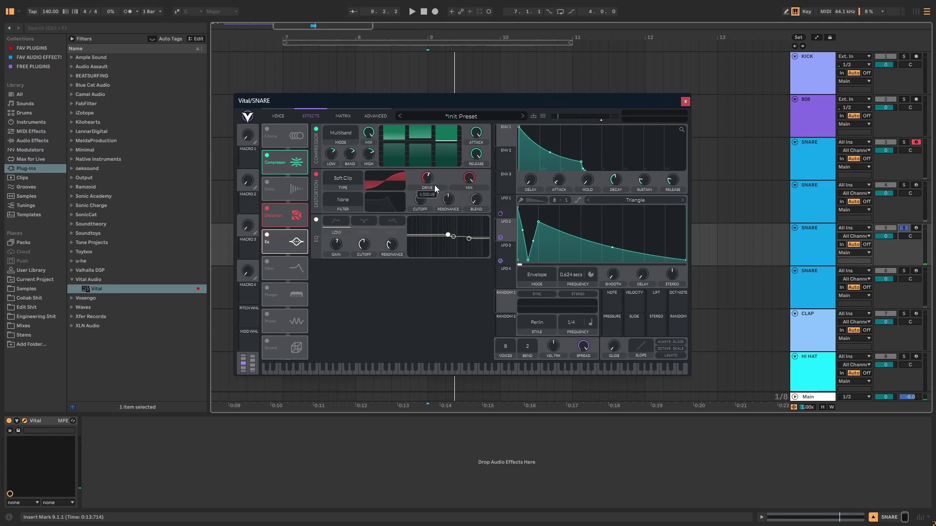
key(space)
key(space)
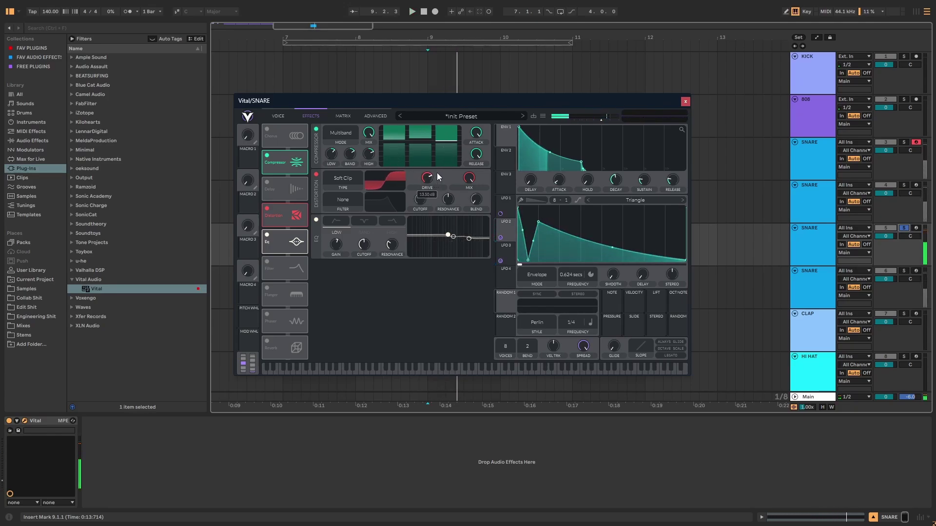
drag(437, 173, 437, 179)
key(space)
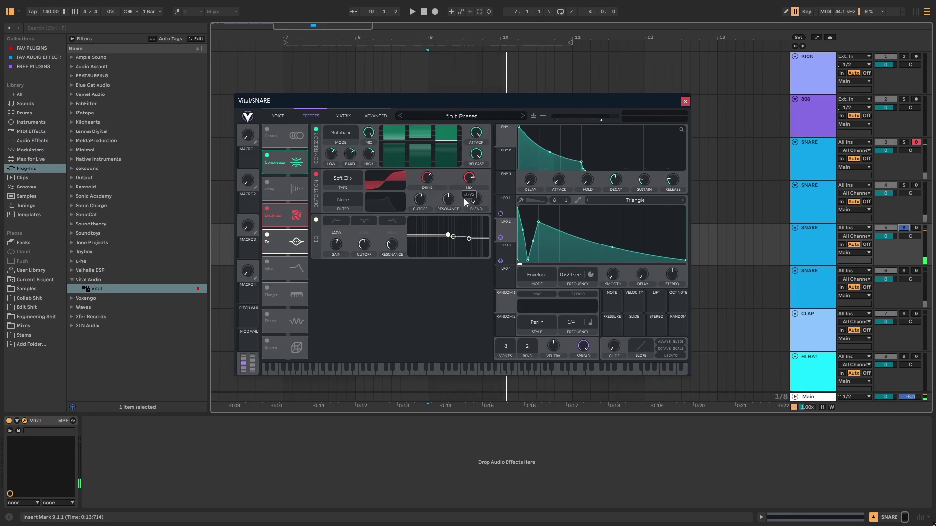
Fine-tune the EQ's high band and low band while auditioning the third snare.
drag(469, 239, 467, 238)
key(space)
key(space)
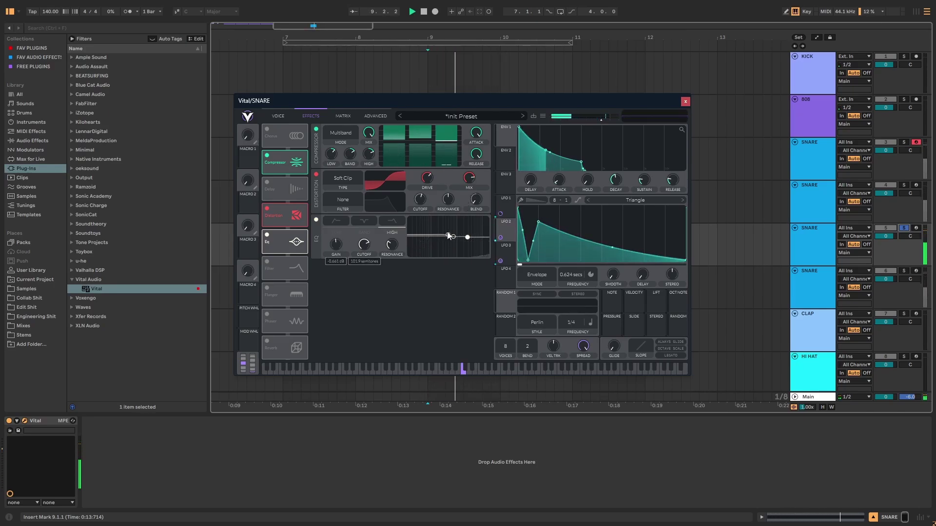
click(450, 236)
key(space)
key(space)
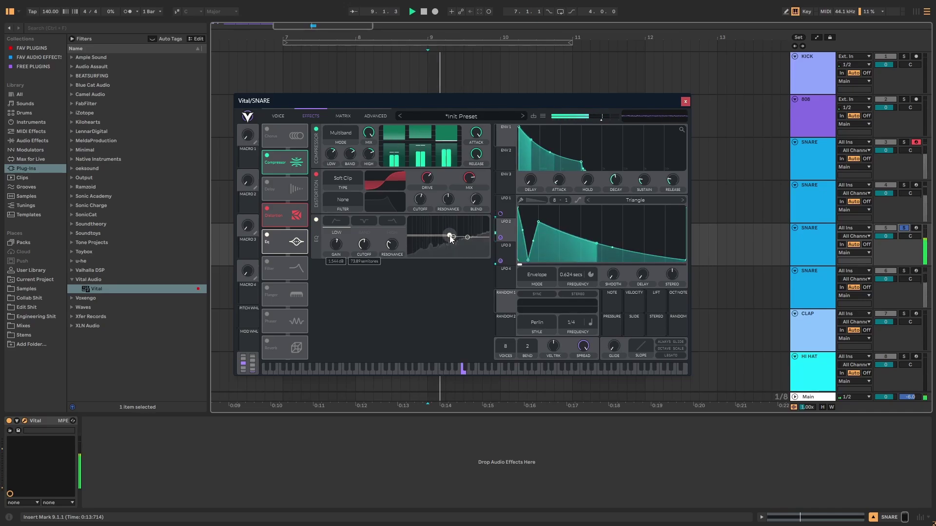
Close the third snare's synth window, then solo and play the fourth SNARE track.
click(685, 102)
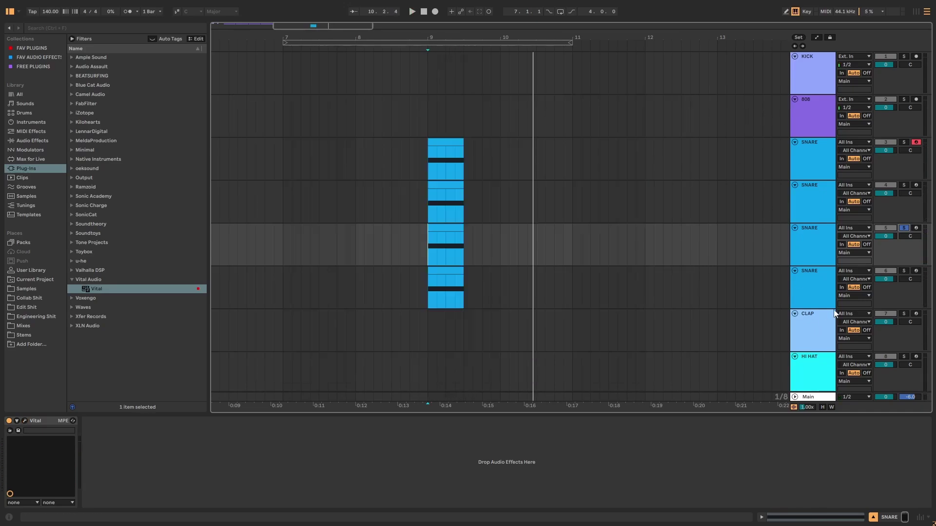
click(812, 279)
click(900, 272)
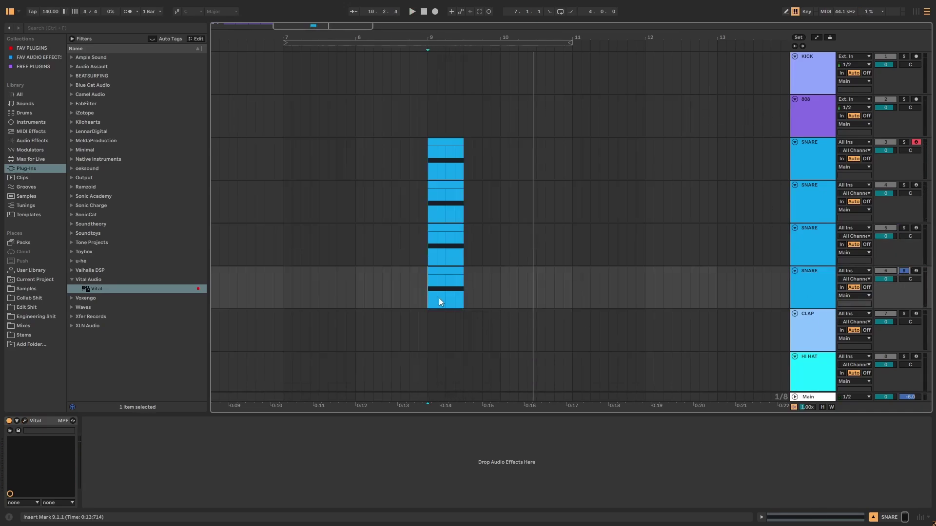
key(space)
Open the fourth snare's Vital and bend LFO 2's tail into a steep concave decay.
click(25, 421)
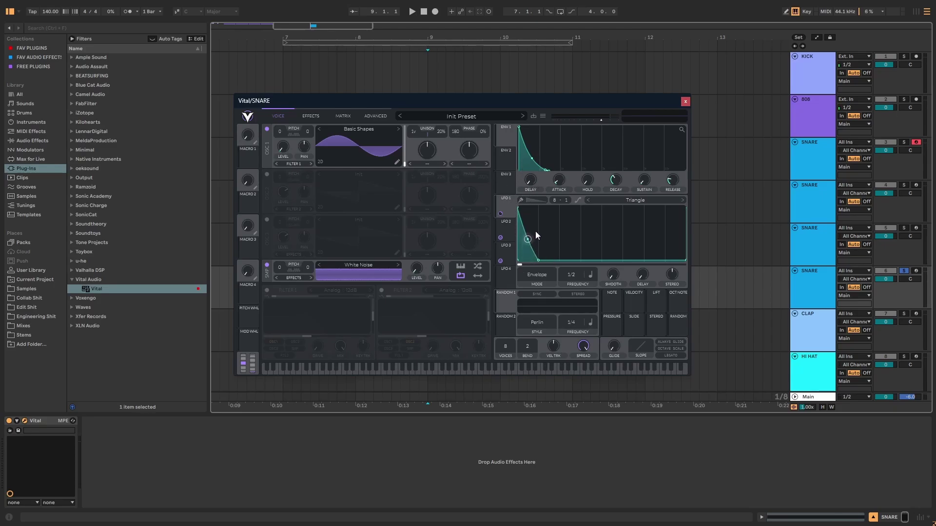
click(505, 226)
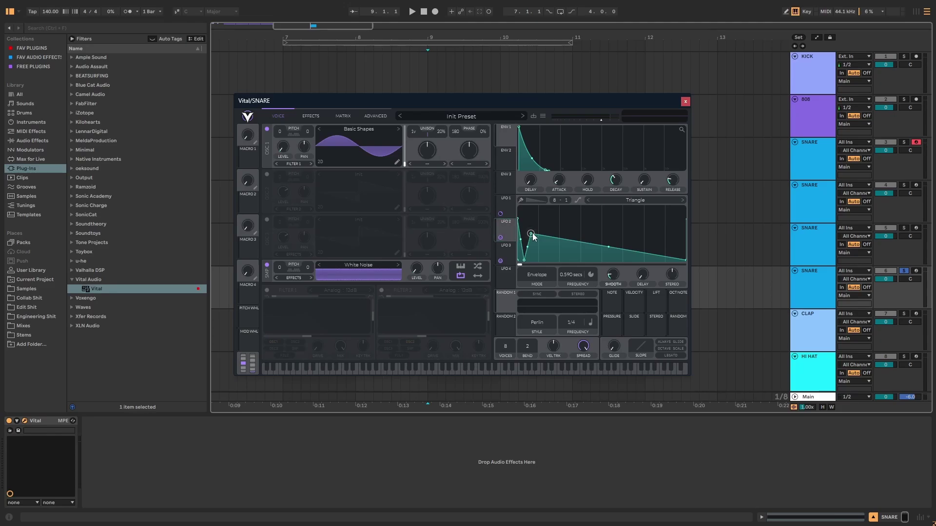
drag(606, 249, 587, 292)
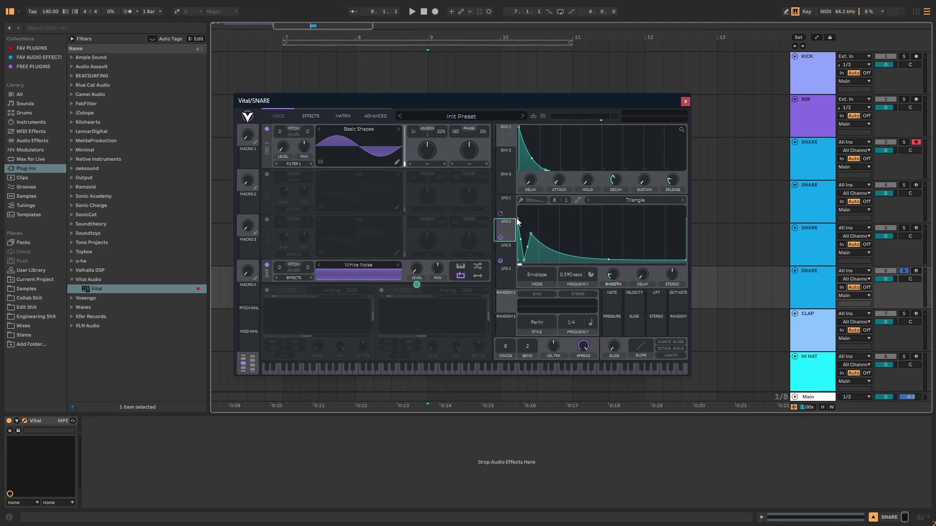
Transpose oscillator 1 up 12 semitones and make LFO 1's decay curve steeper on the fourth snare.
click(507, 253)
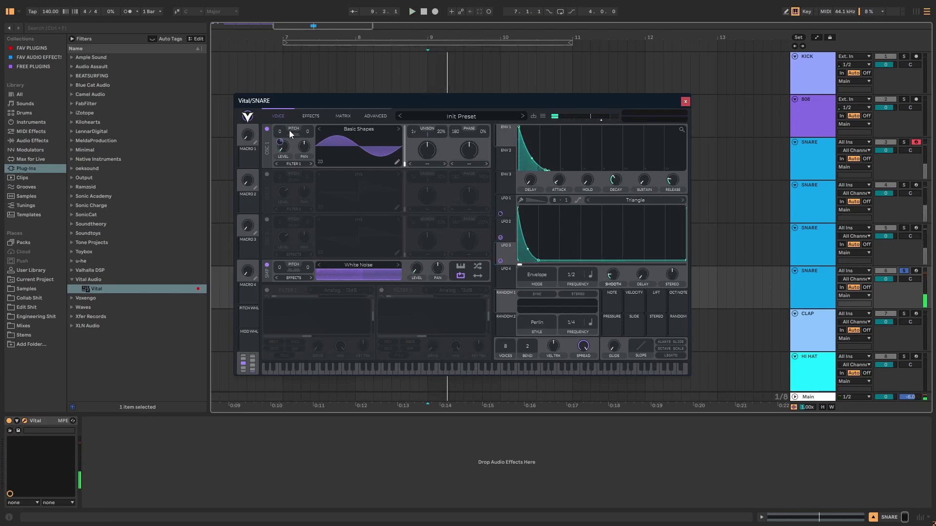
drag(289, 130, 297, 87)
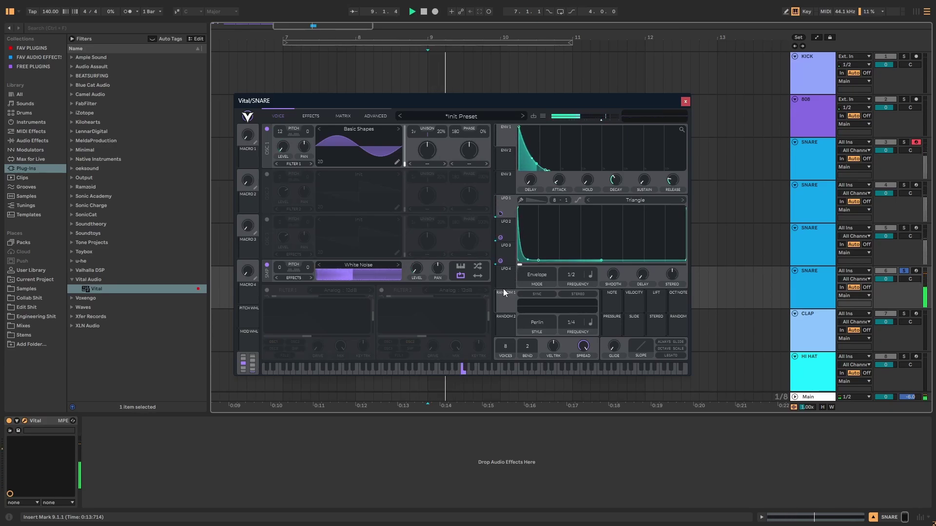
Lower LFO 2's second peak slightly while auditioning the fourth snare.
click(505, 251)
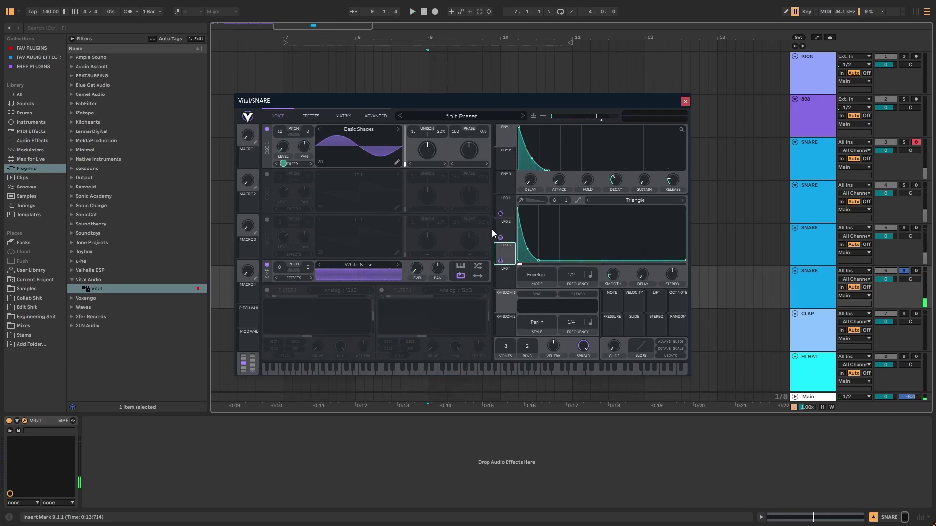
click(505, 229)
key(space)
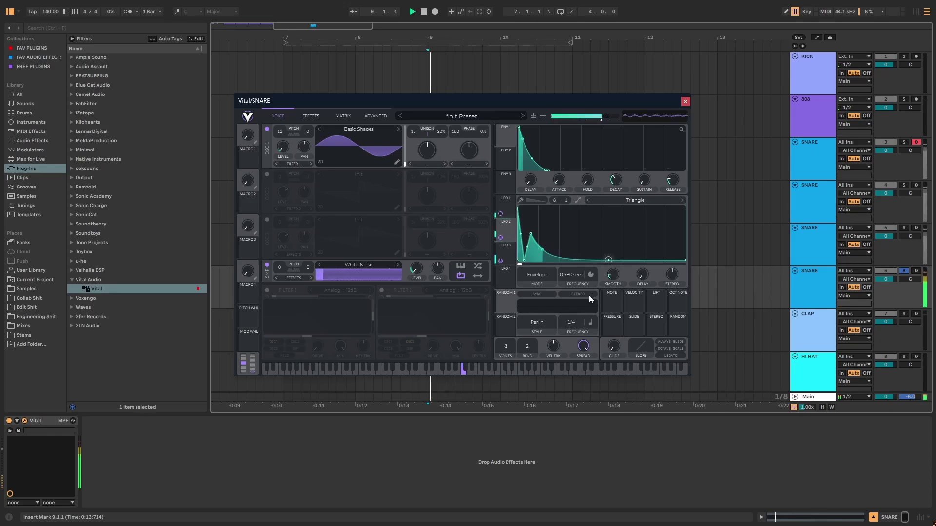
drag(532, 238, 532, 243)
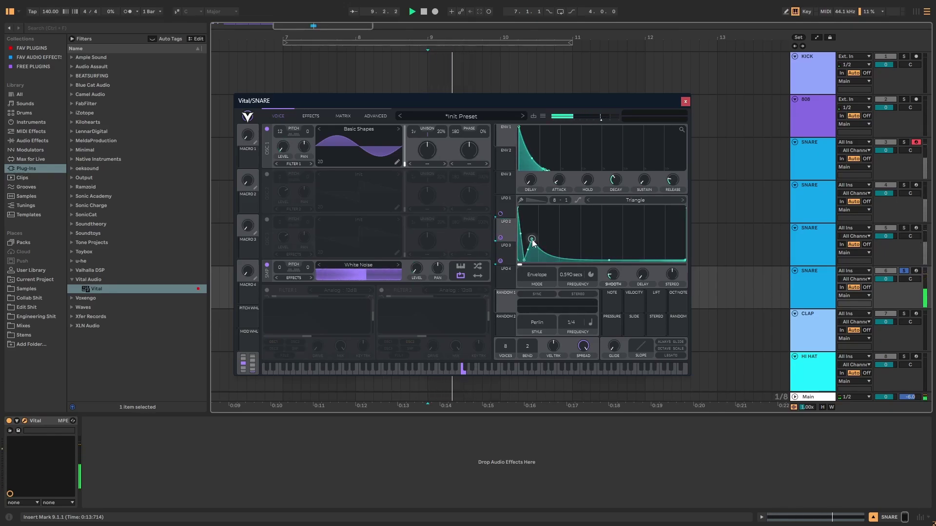
Change the fourth snare's distortion type to Hard Clip and raise its drive.
click(311, 116)
click(336, 179)
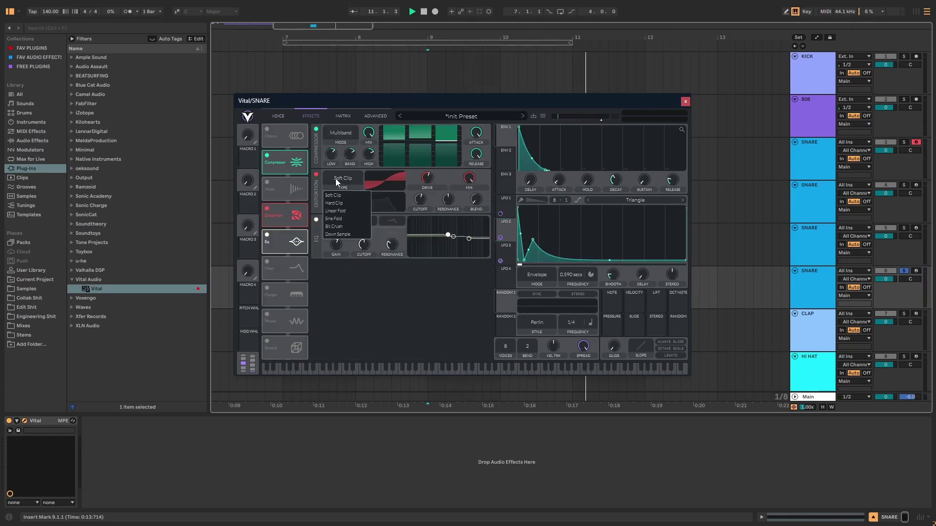
click(340, 203)
drag(426, 178, 429, 166)
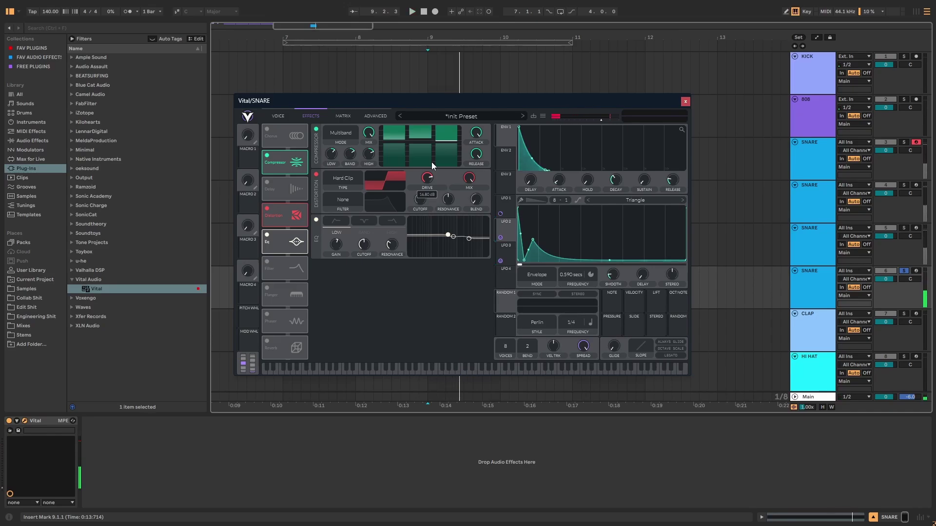
Enable the Reverb effect on the fourth snare, cut its low and high frequencies and shorten its time.
click(266, 341)
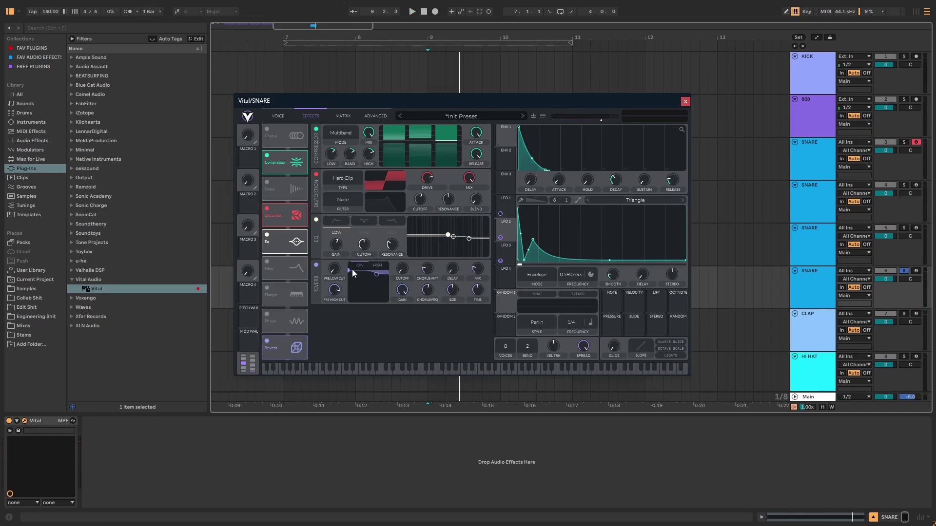
drag(349, 271, 369, 320)
mouse_move(379, 275)
mouse_down()
mouse_move(385, 285)
mouse_move(374, 290)
mouse_up()
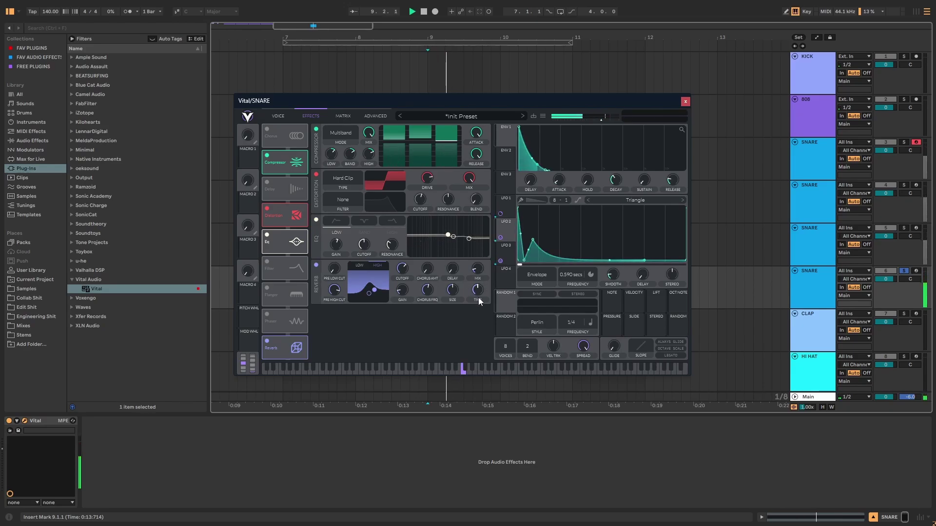
key(space)
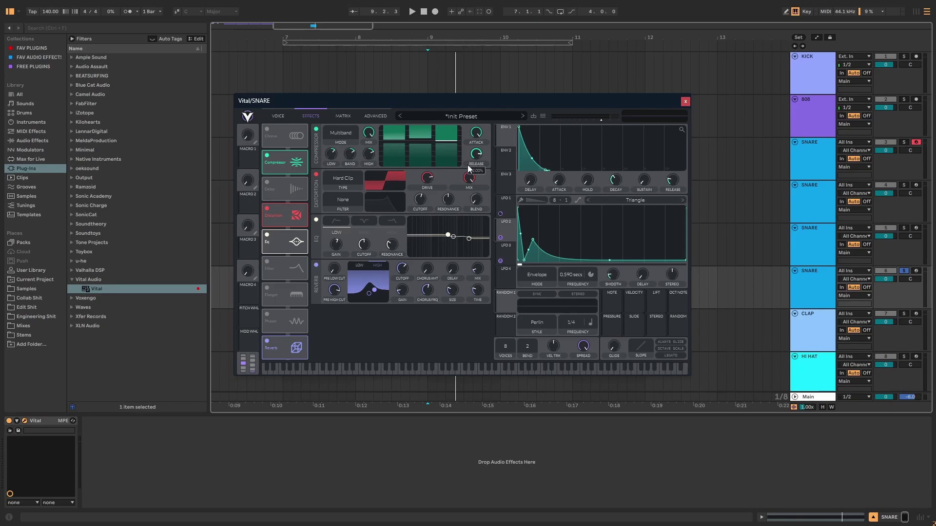
Adjust the compressor's release while auditioning the fourth snare, and close its synth window.
key(space)
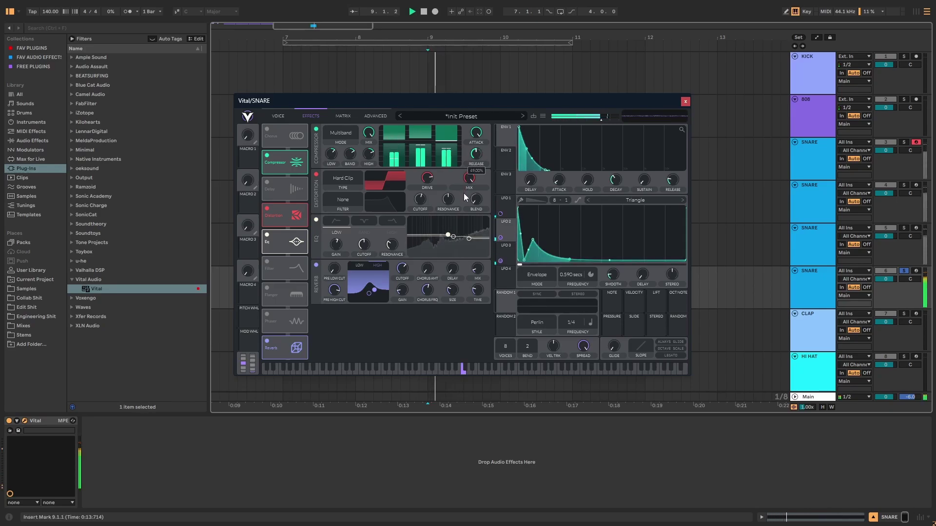
drag(463, 218, 465, 138)
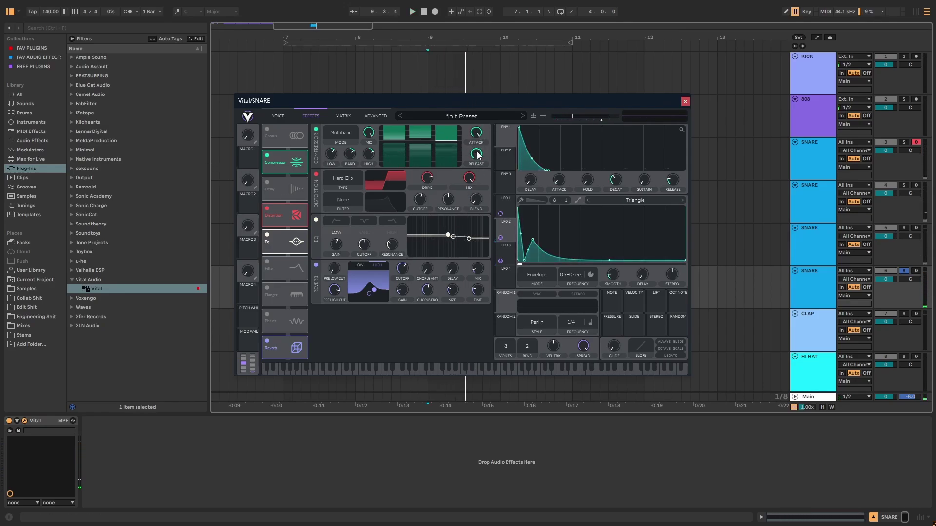
click(686, 101)
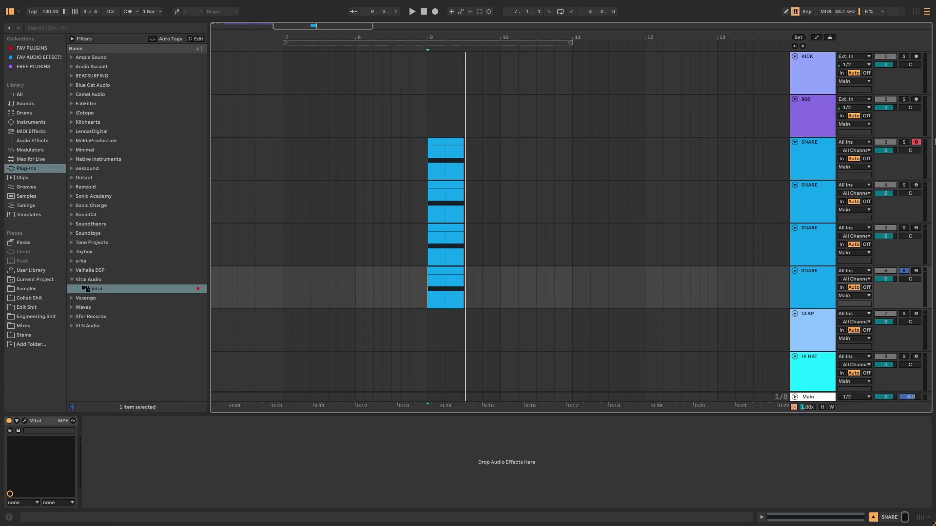
Play the four staggered snares, and freeze and flatten all four SNARE tracks.
click(430, 164)
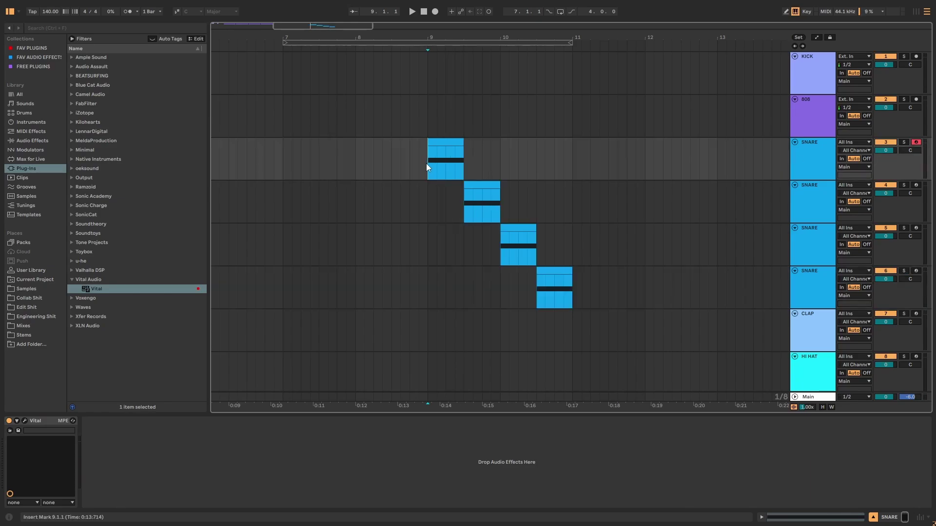
key(space)
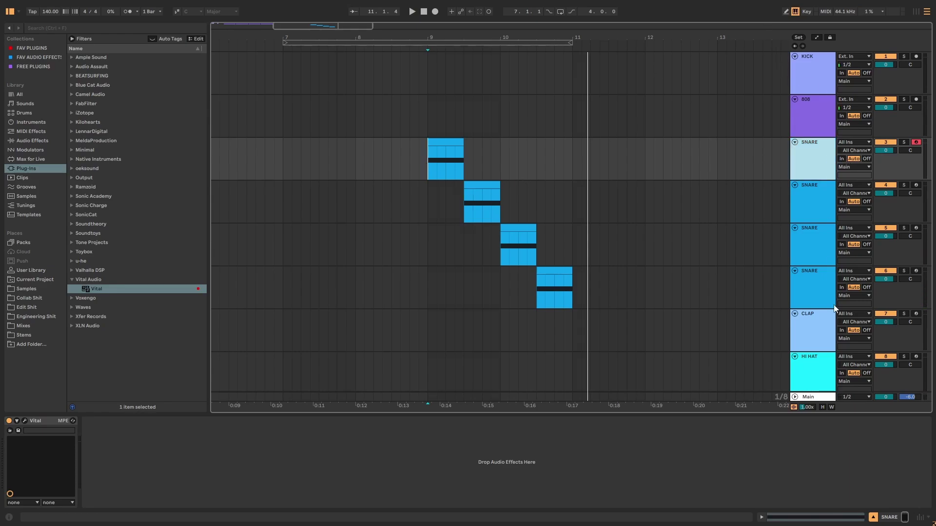
shift+click(817, 283)
right_click(817, 283)
click(747, 344)
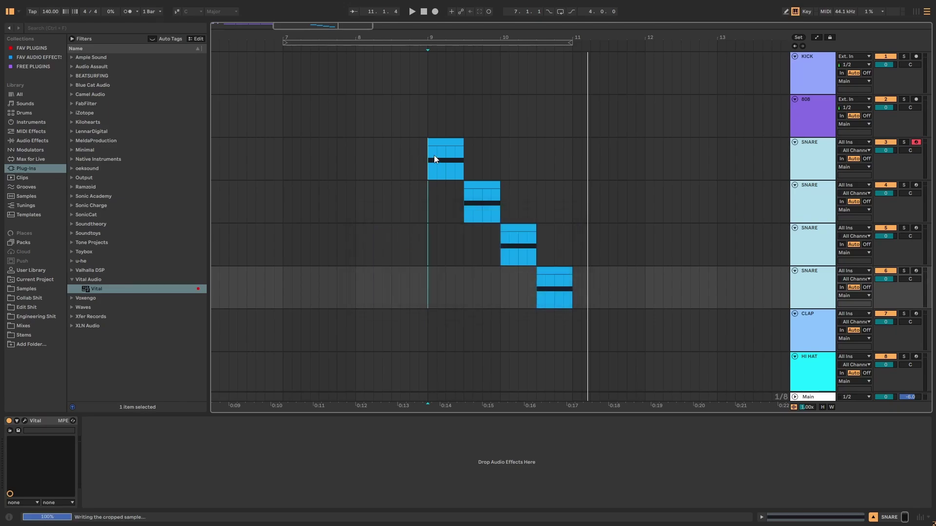
Examine the waveforms of the flattened snare clips up close, comparing their transients and tails.
drag(451, 41, 450, 58)
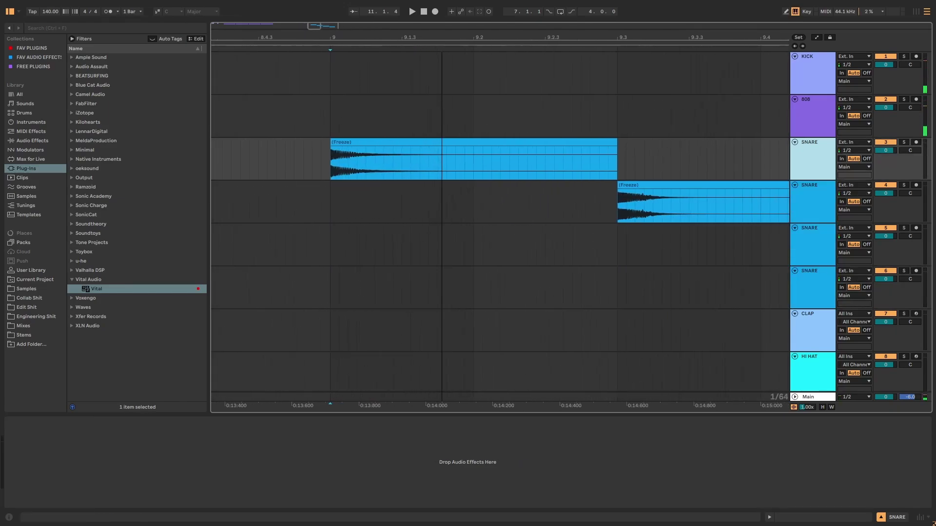
click(569, 253)
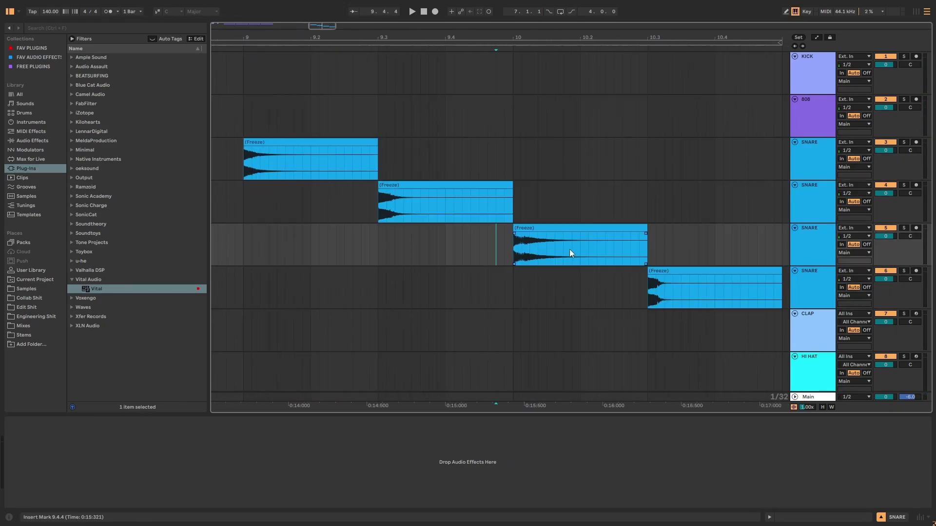
click(247, 165)
drag(259, 42, 488, 88)
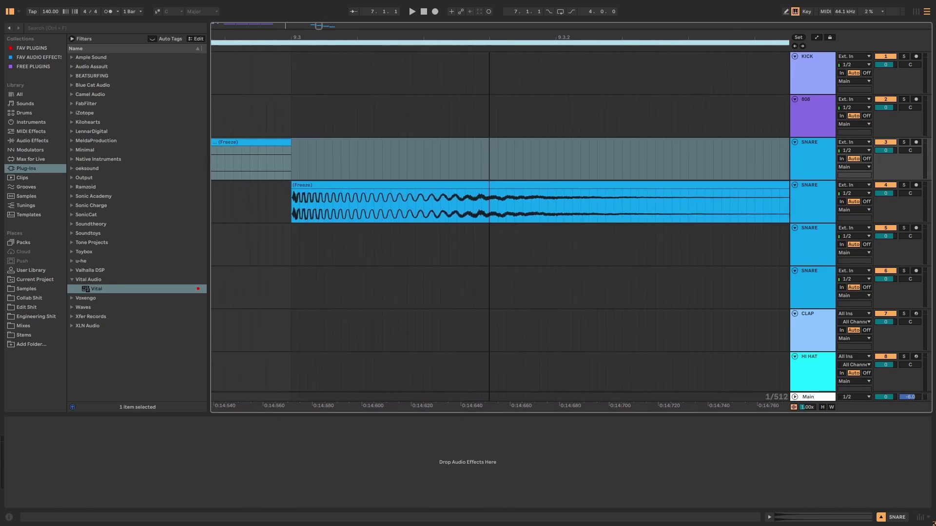
click(303, 207)
drag(328, 206, 769, 214)
drag(422, 37, 377, 3)
click(487, 248)
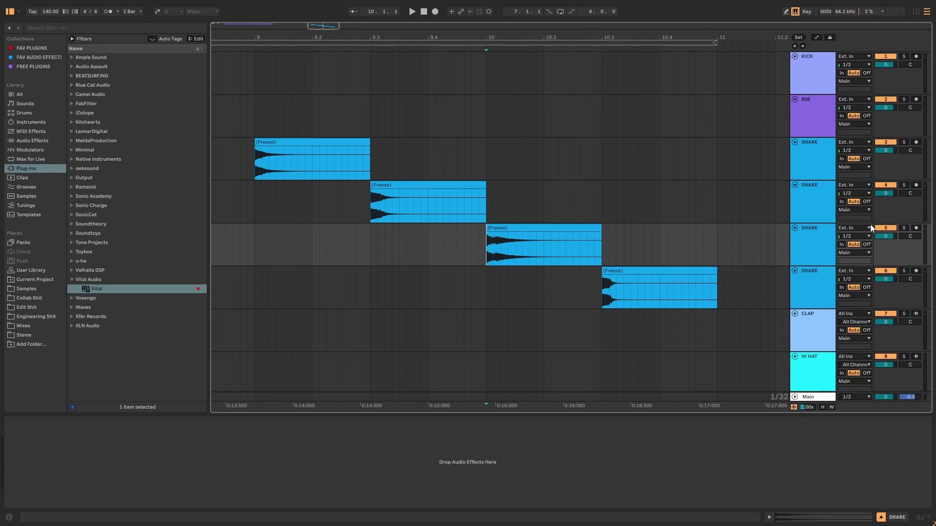
Audition individual snares in solo, and trim the four snare clips to shorter lengths with fades at their ends.
click(905, 228)
click(372, 195)
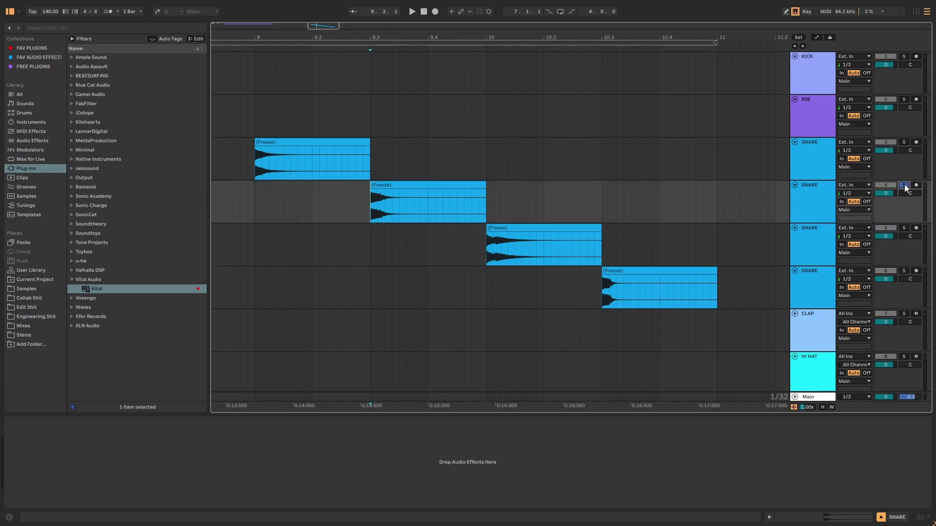
key(ctrl+z)
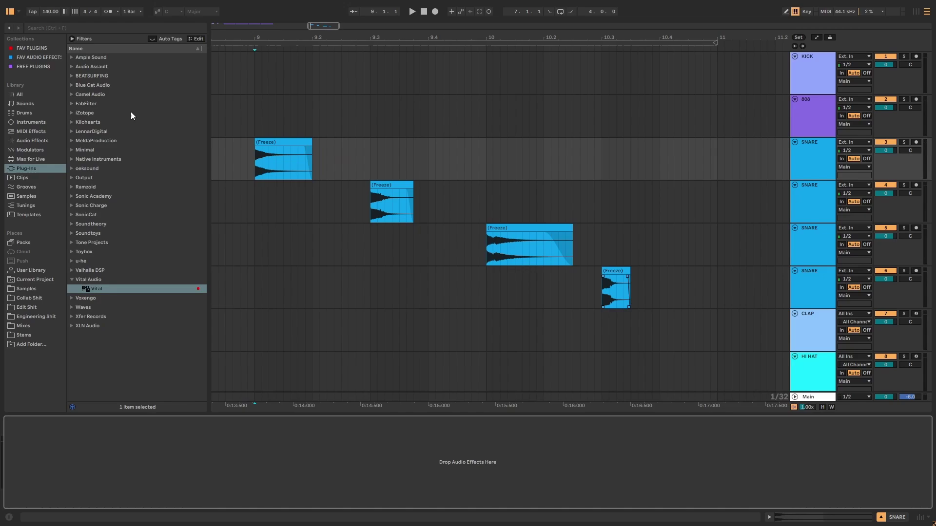
Add EQ Eight to the first SNARE track and set its first band to a 30 Hz low cut.
click(34, 57)
double_click(96, 103)
key(space)
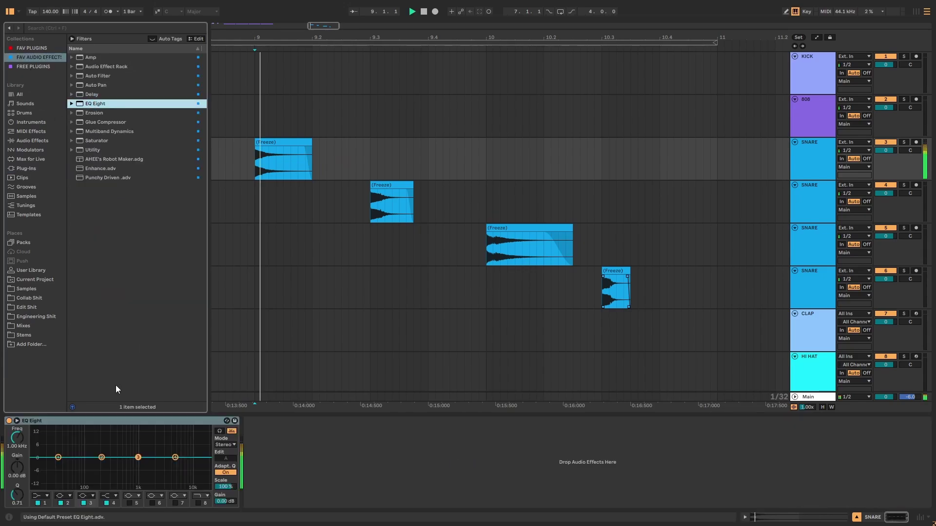
click(39, 495)
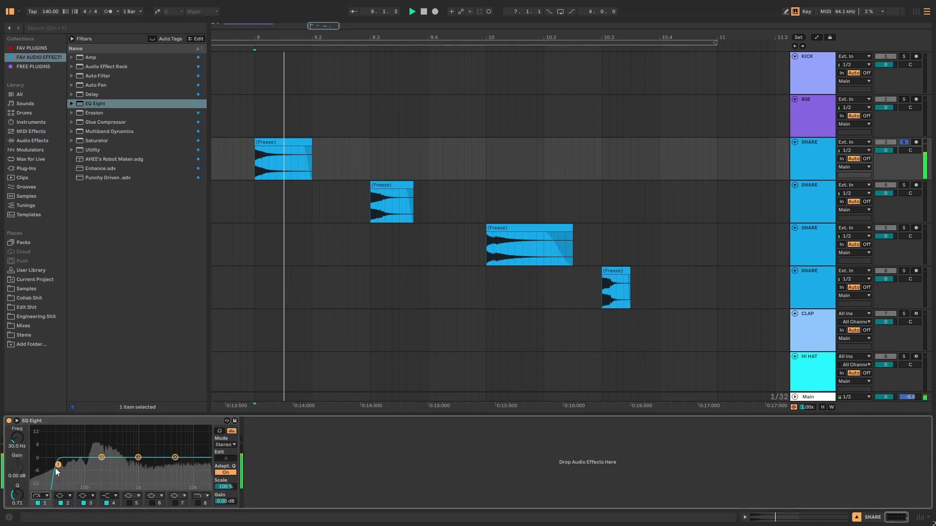
Raise the first snare's low cut, boost 202 Hz by 2.11 dB and the mids slightly, soften the highs and compare with the EQ bypassed.
drag(56, 467, 141, 449)
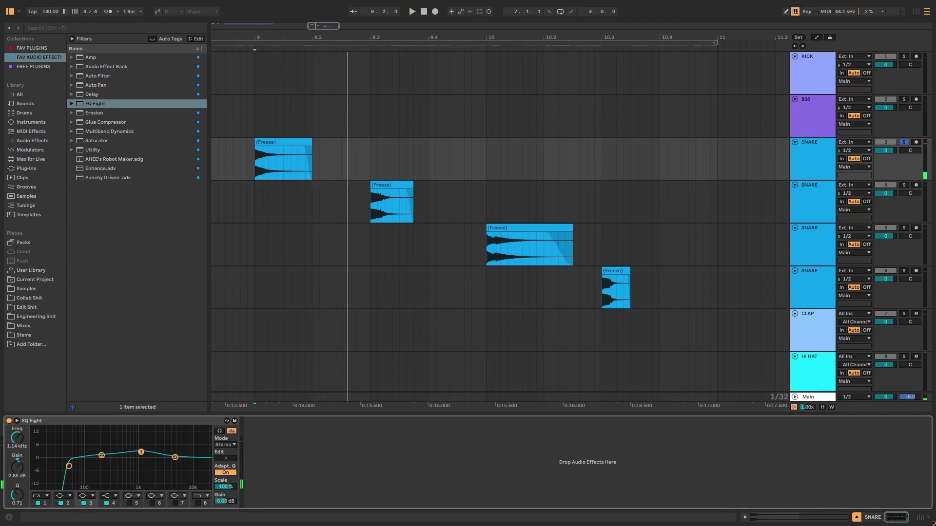
drag(140, 454, 143, 454)
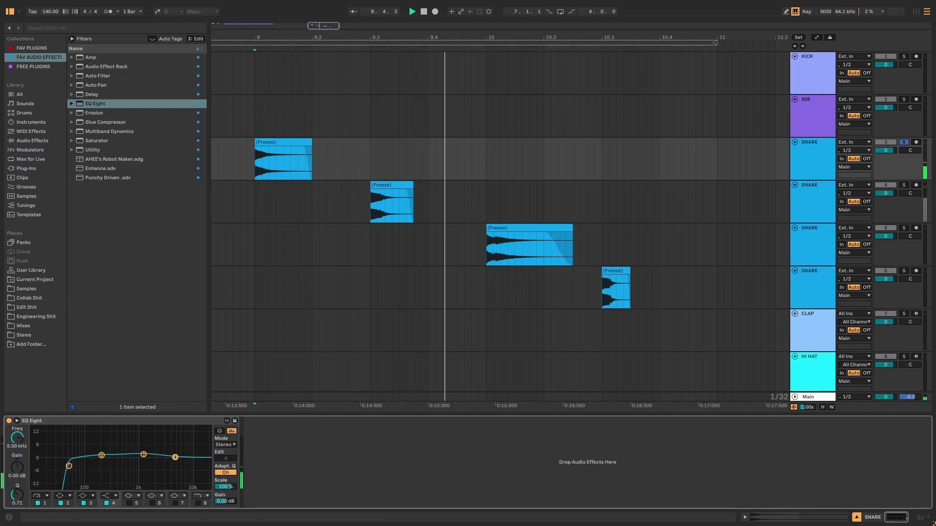
drag(175, 457, 181, 460)
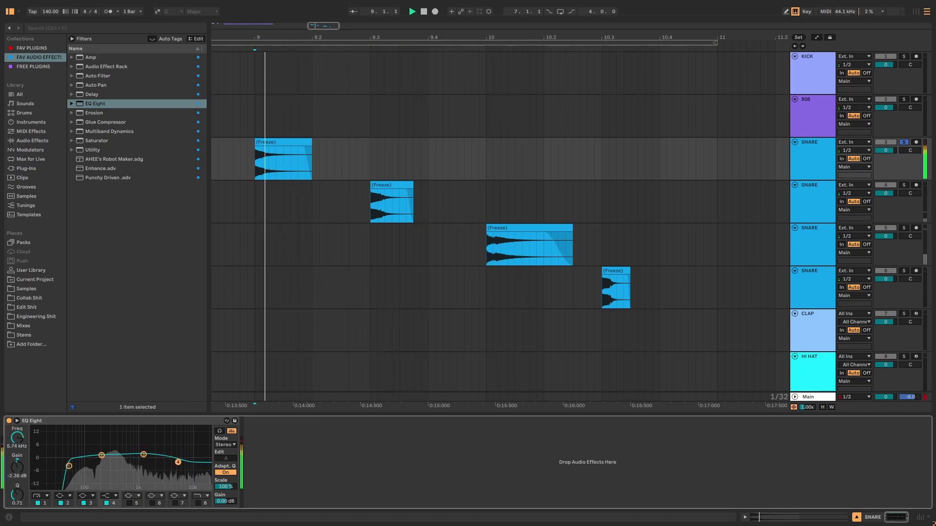
click(9, 421)
click(8, 420)
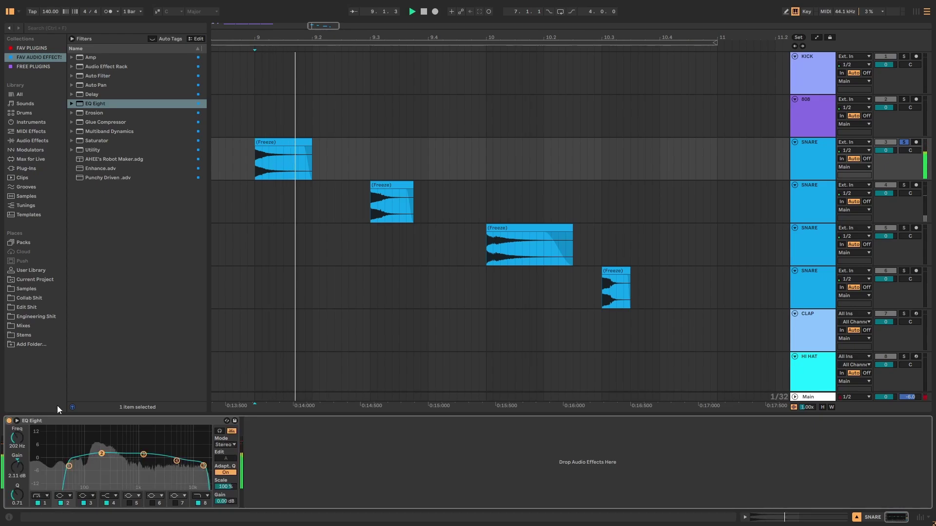
Equalize the second snare with EQ Eight: 44.5 Hz low cut, 18 kHz high cut and a -2.85 dB dip at 861 Hz.
click(904, 184)
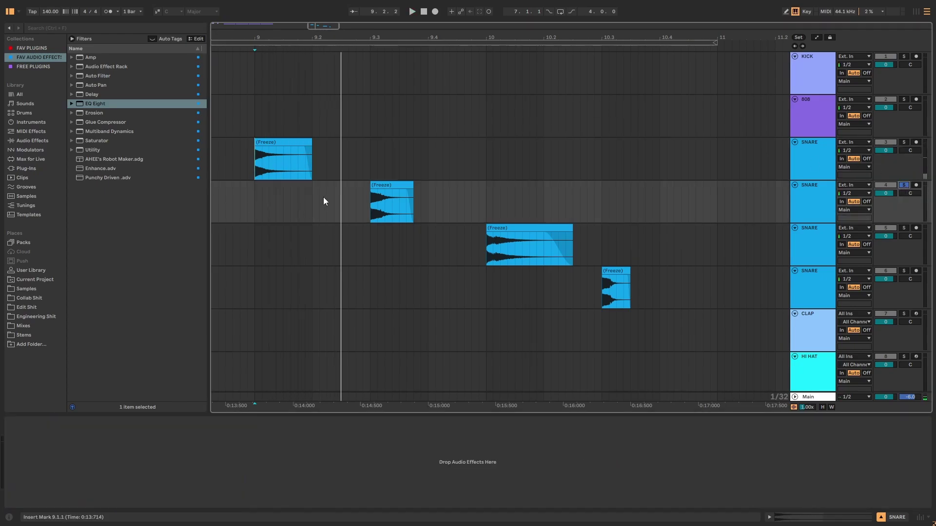
double_click(78, 104)
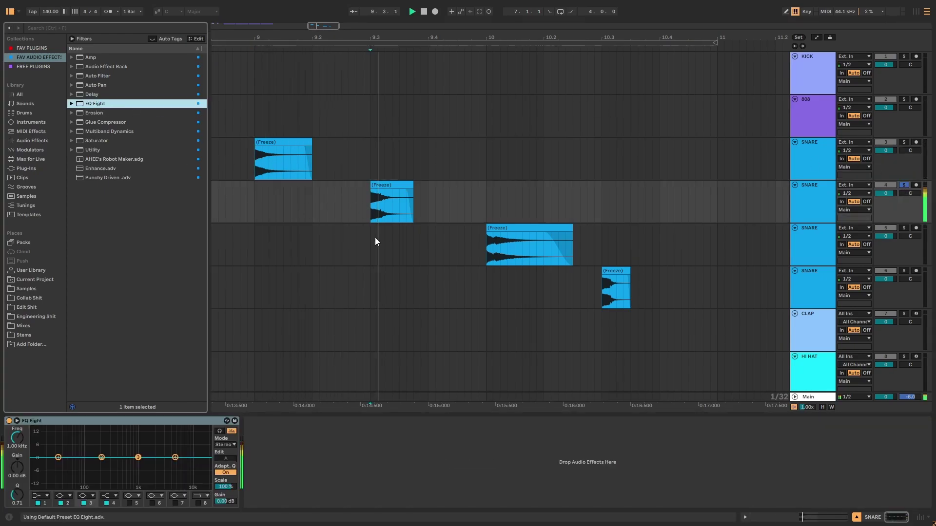
drag(58, 465, 67, 465)
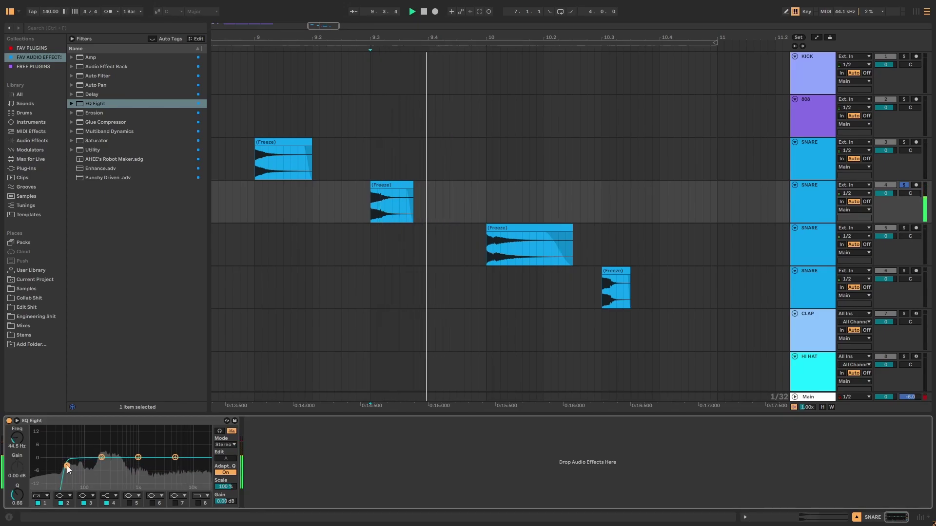
click(197, 504)
click(198, 503)
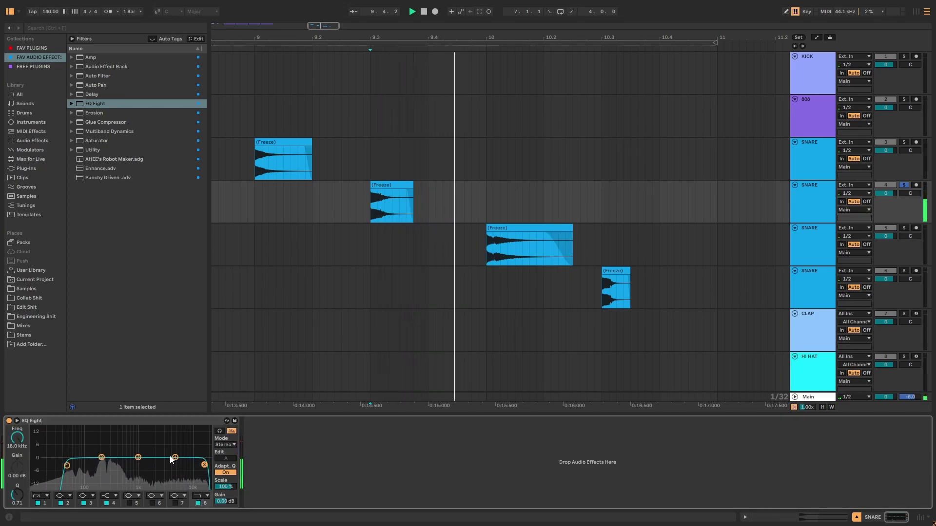
mouse_move(139, 462)
mouse_down()
mouse_move(142, 449)
mouse_move(139, 475)
mouse_move(158, 466)
mouse_move(135, 463)
mouse_up()
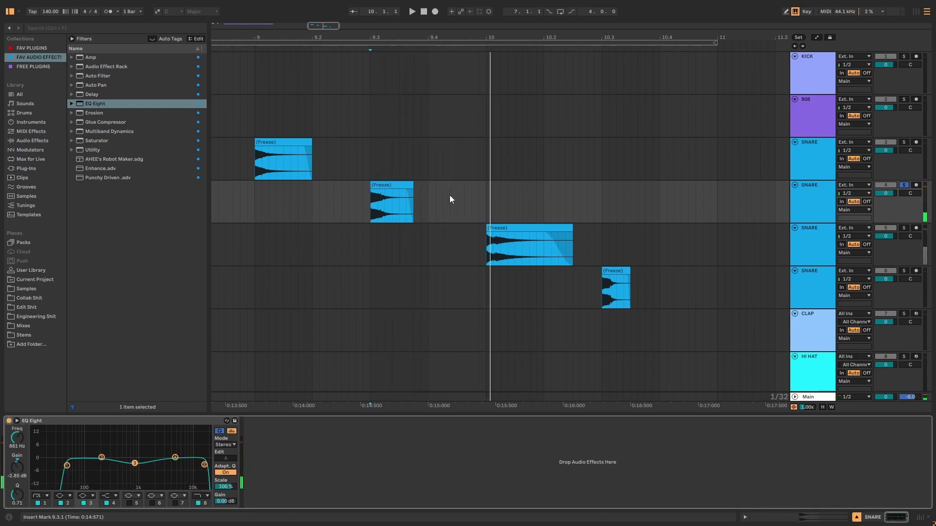
Add EQ Eight to the third SNARE track with a low cut near 54 Hz and an 18 kHz high cut.
click(798, 240)
double_click(95, 104)
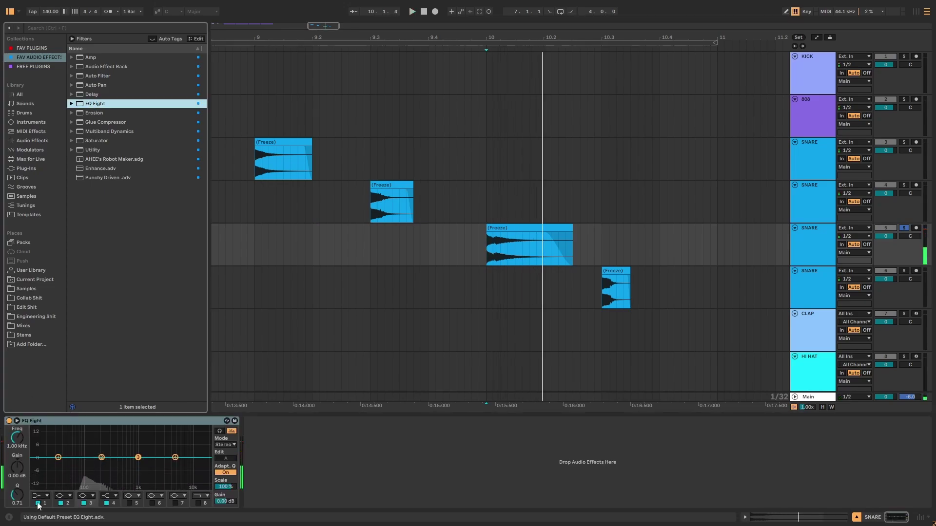
click(40, 497)
click(39, 439)
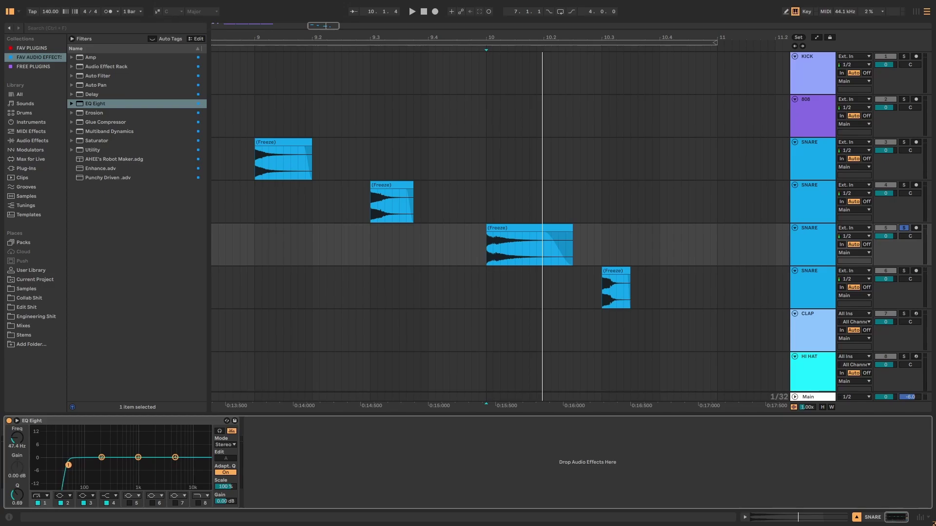
drag(69, 465, 73, 467)
key(space)
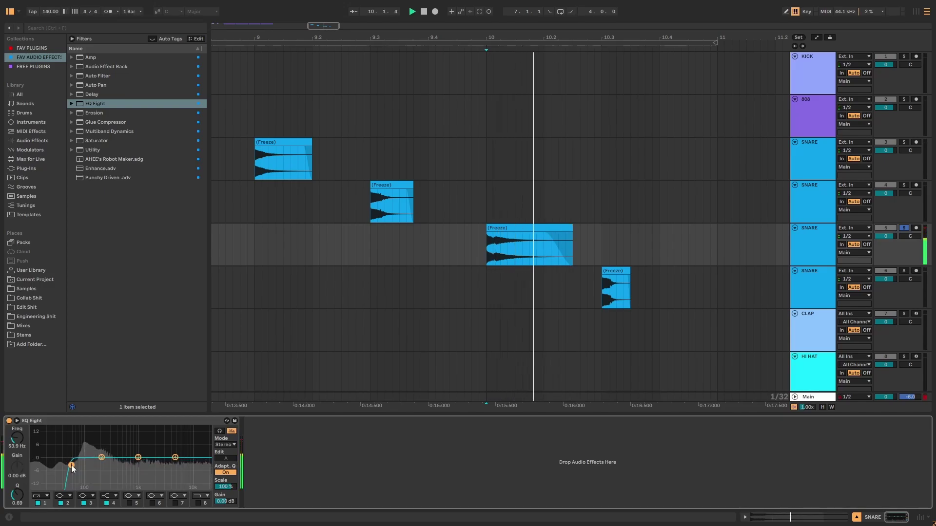
click(198, 503)
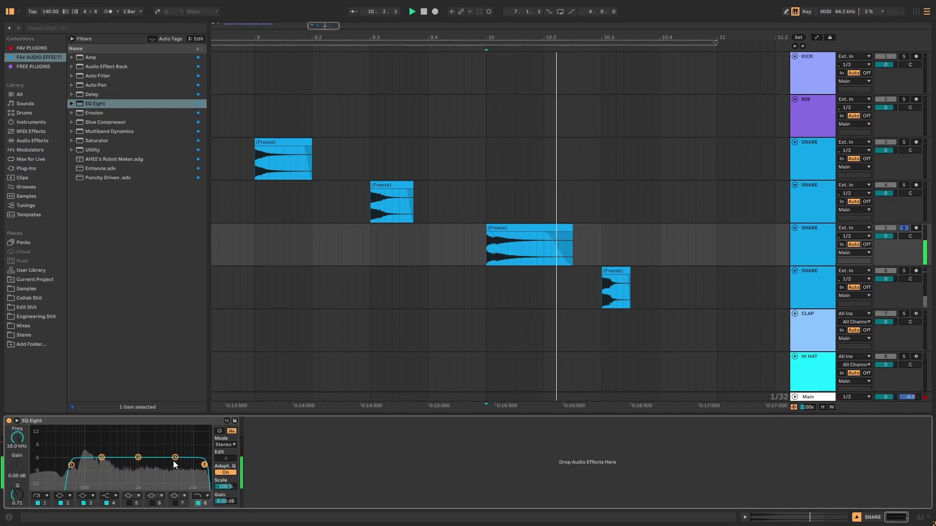
key(space)
Boost the third snare's high shelf near 5 kHz and its 220 Hz band by 1.38 dB each, and dip its mids around 1 kHz.
drag(176, 459, 174, 454)
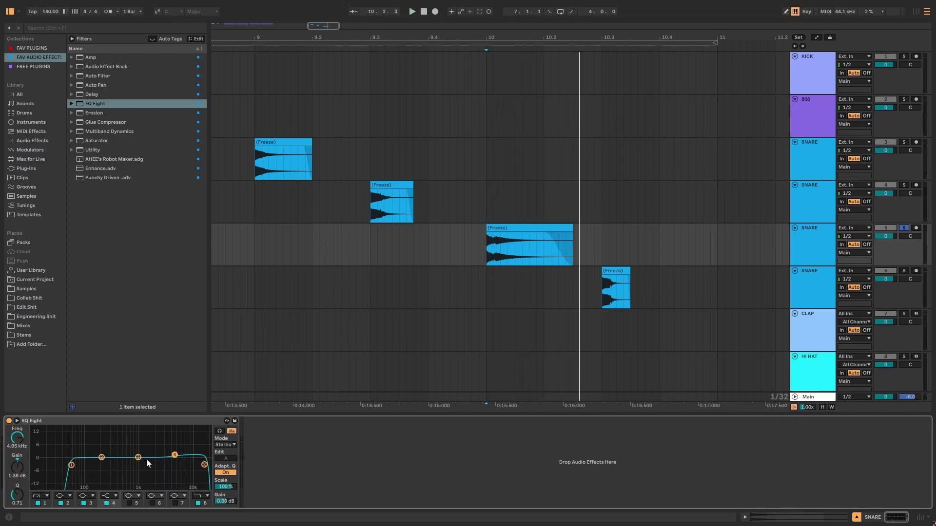
key(space)
drag(17, 467, 17, 475)
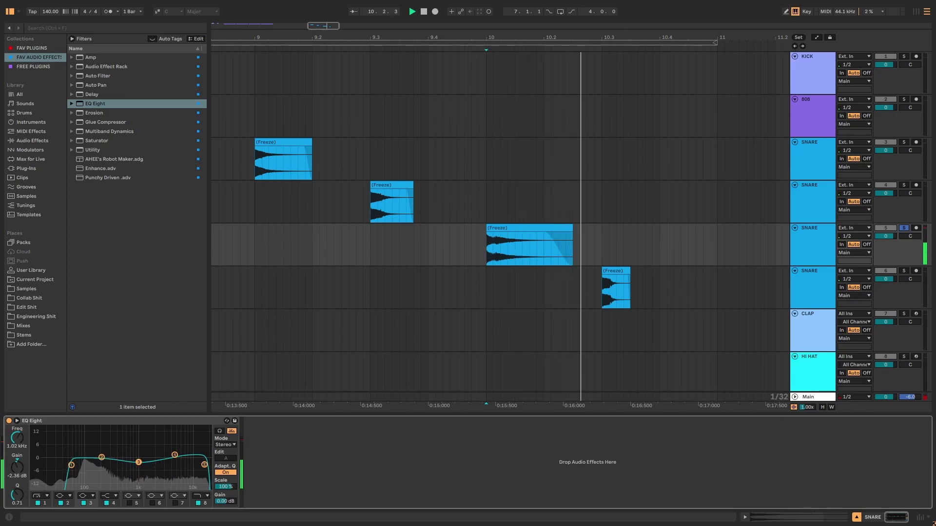
mouse_move(138, 462)
mouse_down()
mouse_move(139, 438)
mouse_move(138, 469)
mouse_move(138, 461)
mouse_up()
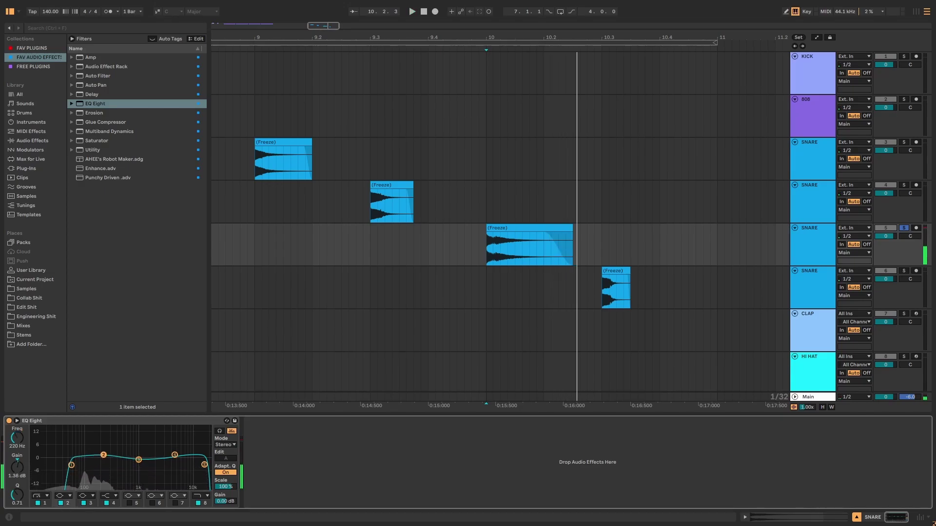
Lower the third snare's low cut to 45.4 Hz and raise its second EQ band slightly while auditioning.
click(71, 465)
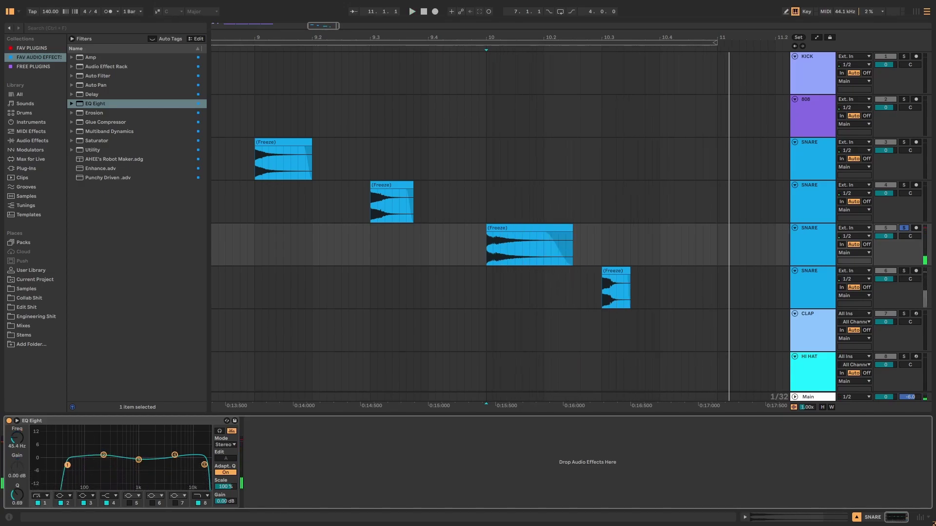
key(space)
drag(103, 455, 103, 454)
key(space)
key(space)
Enable the third snare's sixth EQ band, cut 1.78 kHz by 4.09 dB with Q 2.94, and compare with the EQ bypassed.
key(space)
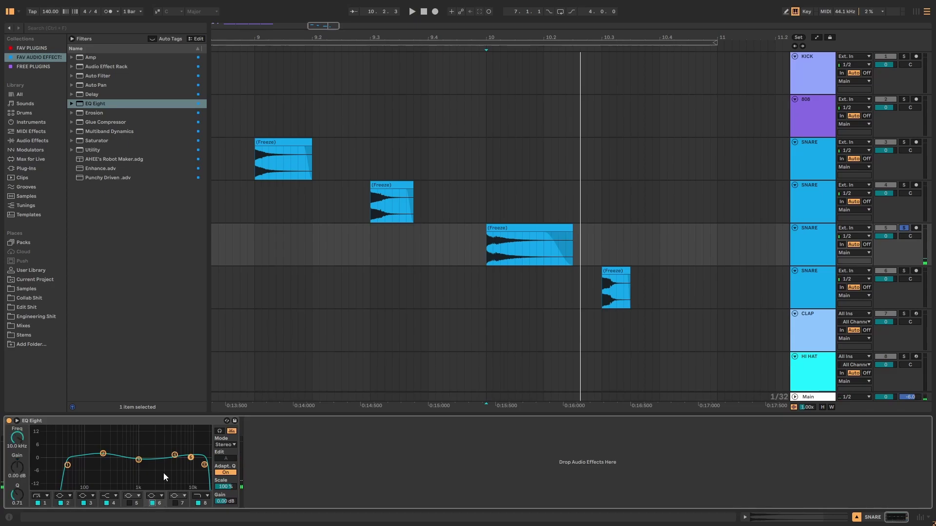
key(space)
drag(177, 460, 151, 465)
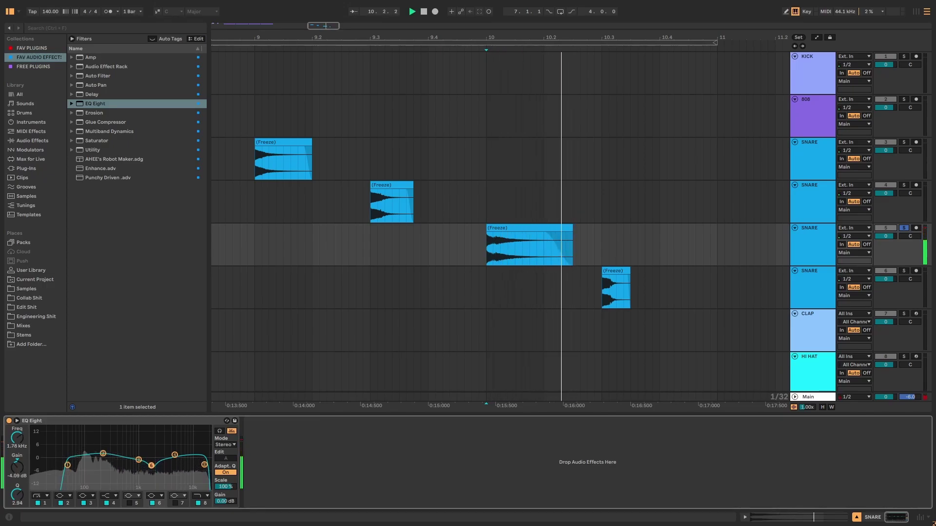
click(8, 421)
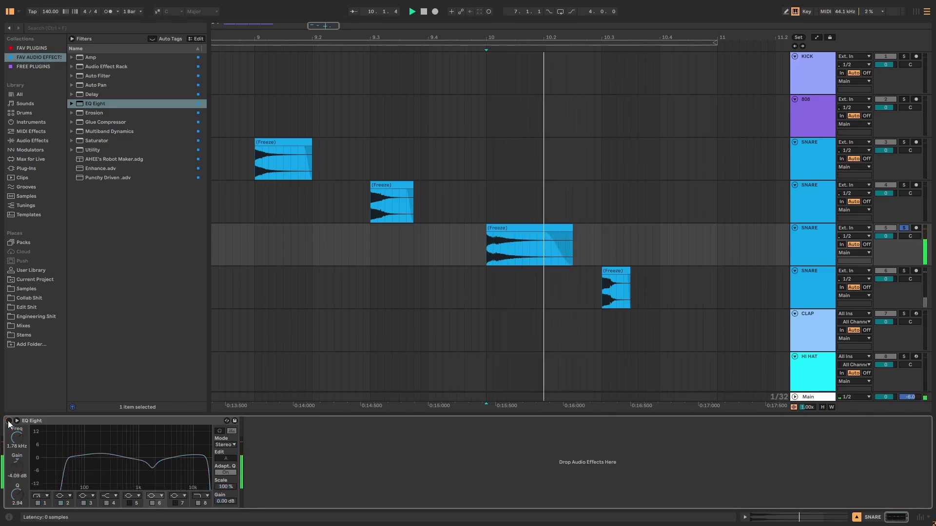
Equalize the fourth snare with EQ Eight, using a low cut, a disabled third band and a high shelf boost of about 1.9 dB at 4.64 kHz.
click(531, 297)
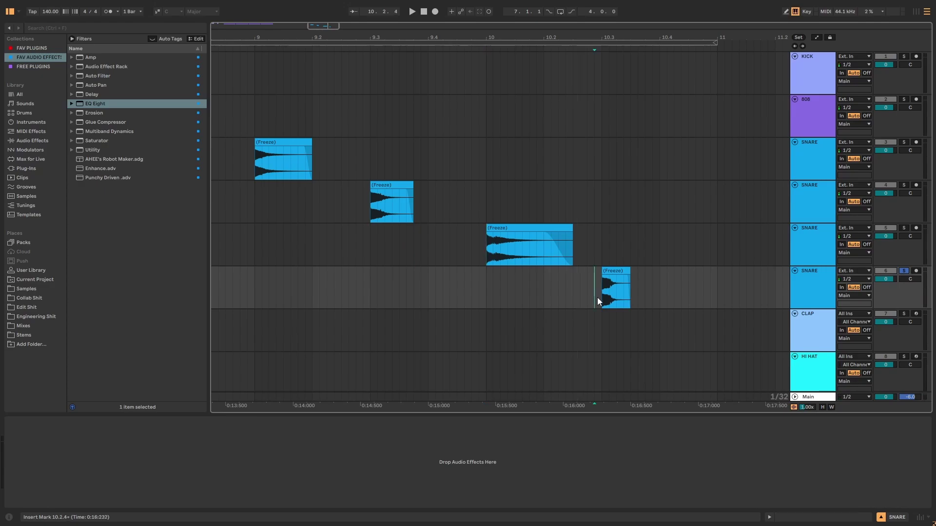
double_click(95, 104)
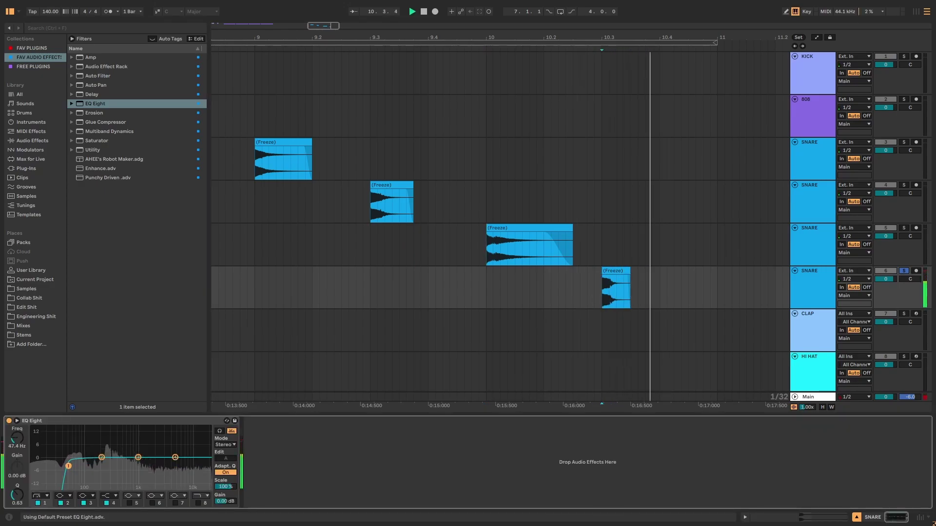
drag(138, 457, 174, 458)
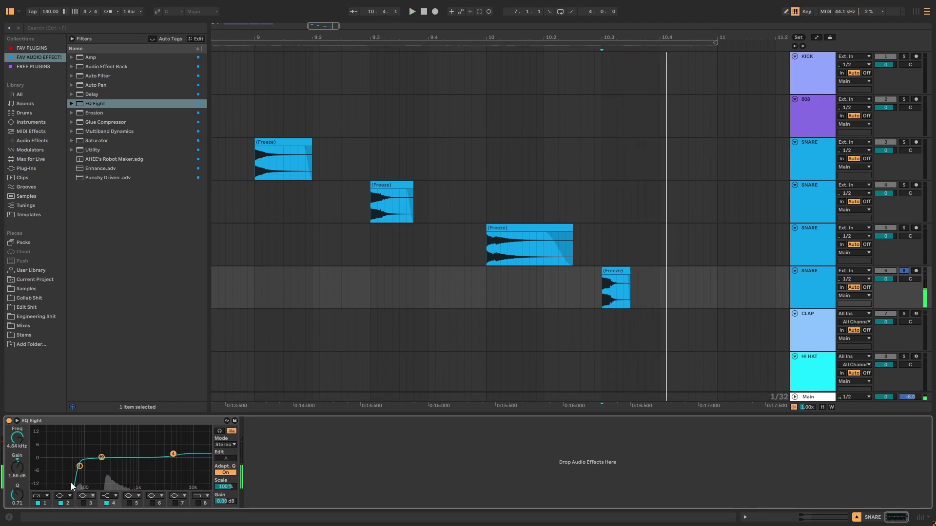
Review the snare EQ settings, and freeze and flatten the four equalized SNARE tracks.
click(827, 285)
click(829, 157)
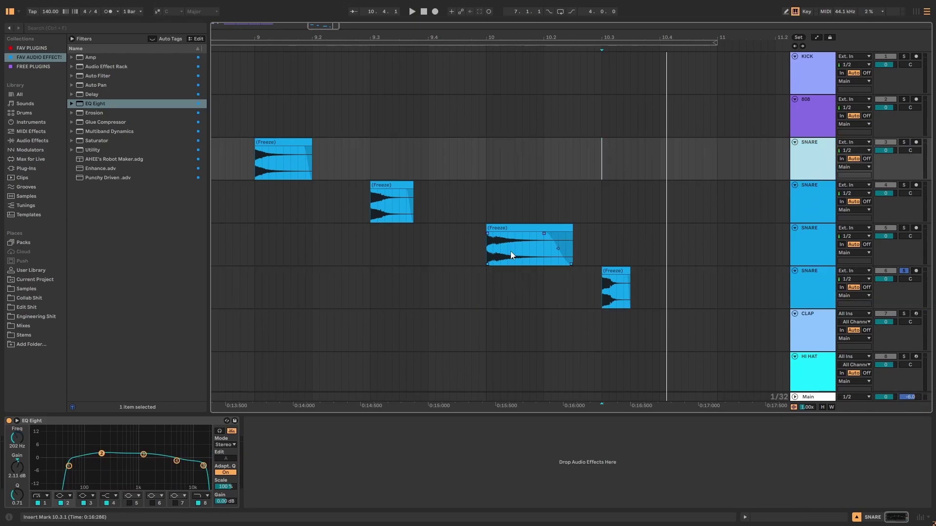
mouse_move(511, 255)
click(254, 166)
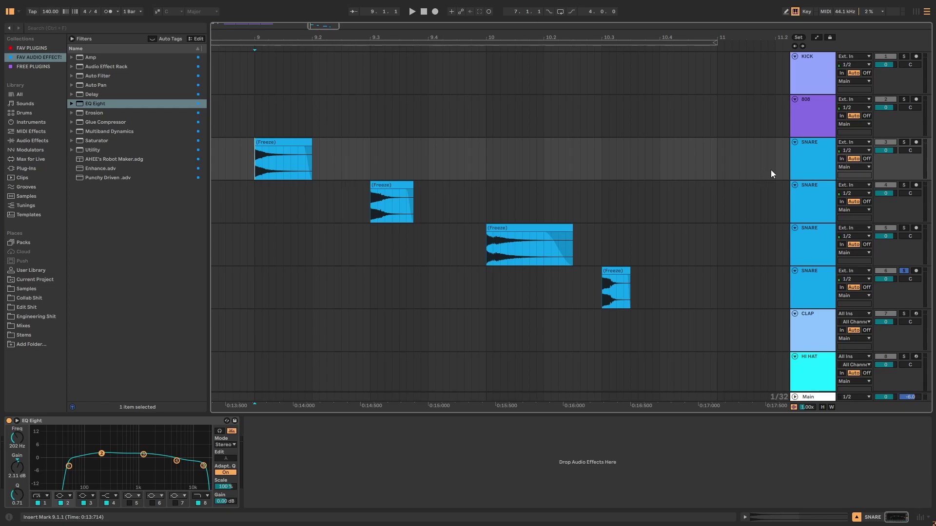
click(815, 277)
right_click(814, 278)
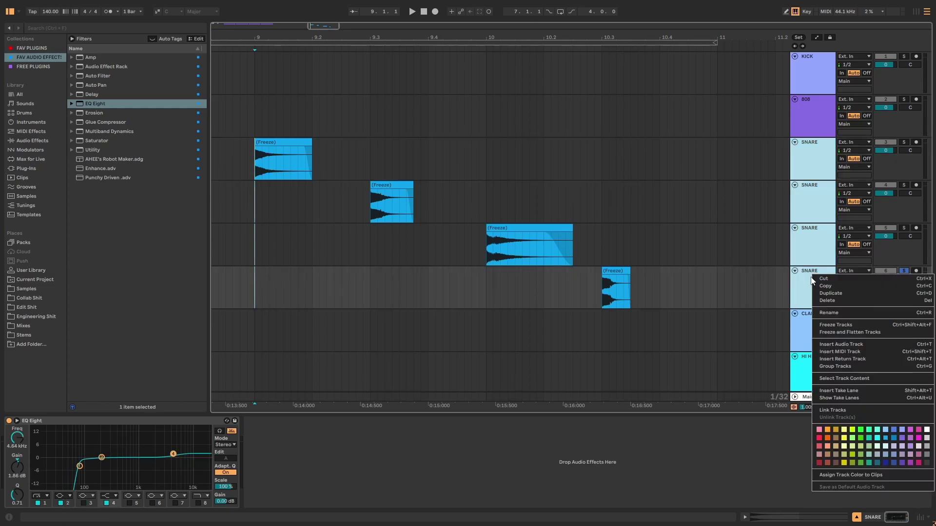
click(816, 328)
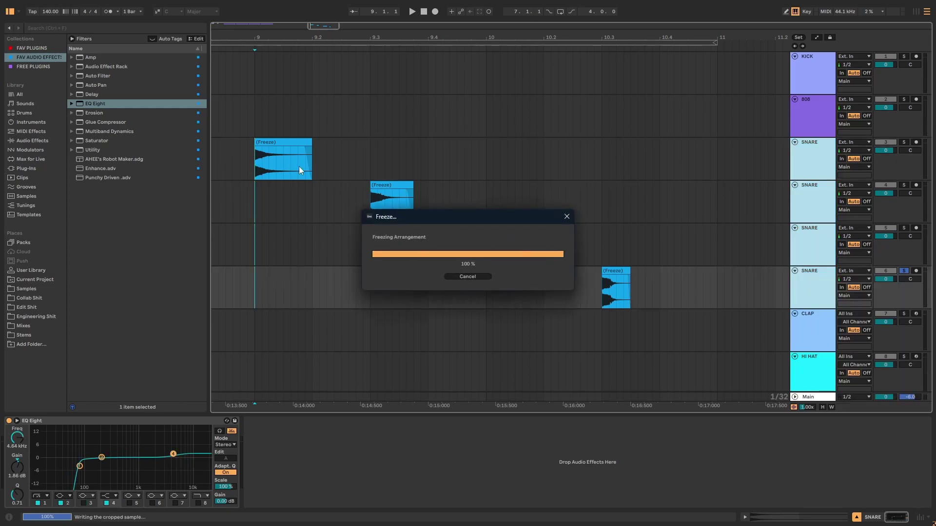
Gather the four snare clips on the first SNARE track starting at bar 6, and play them in sequence.
click(314, 163)
click(415, 195)
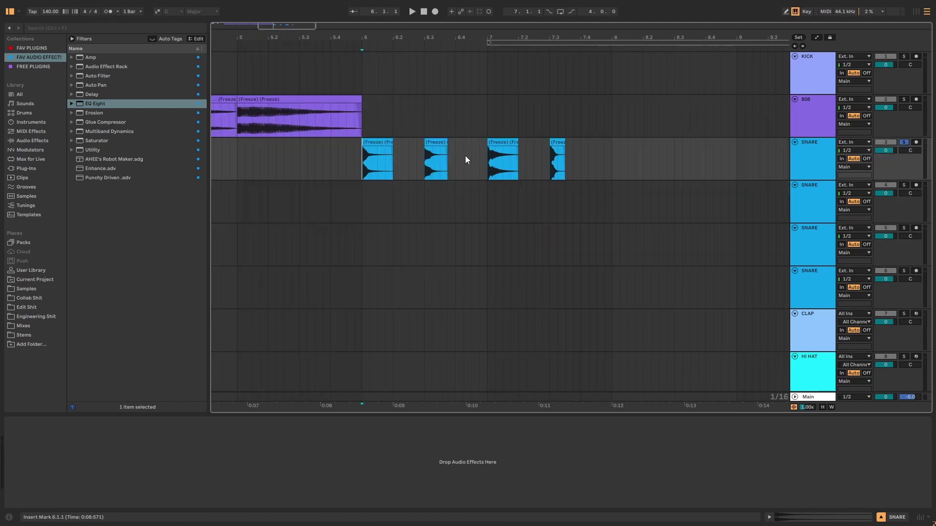
key(space)
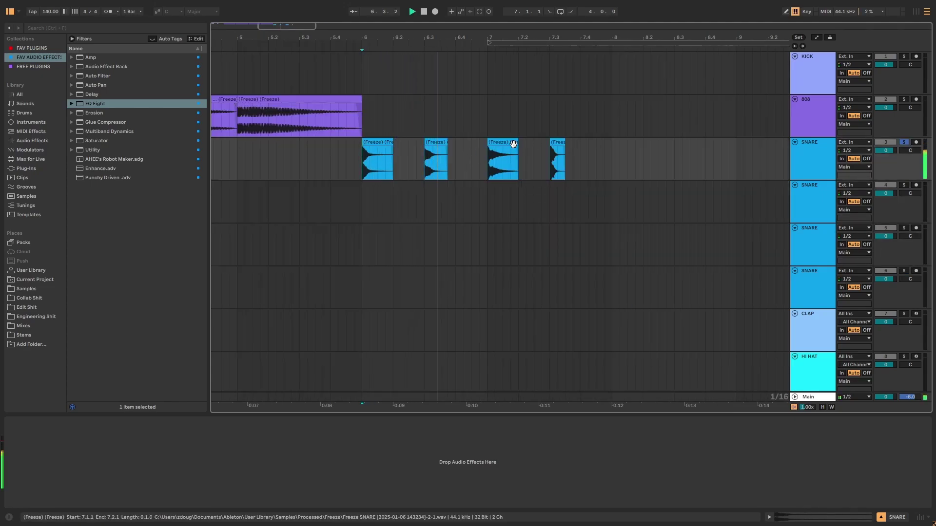